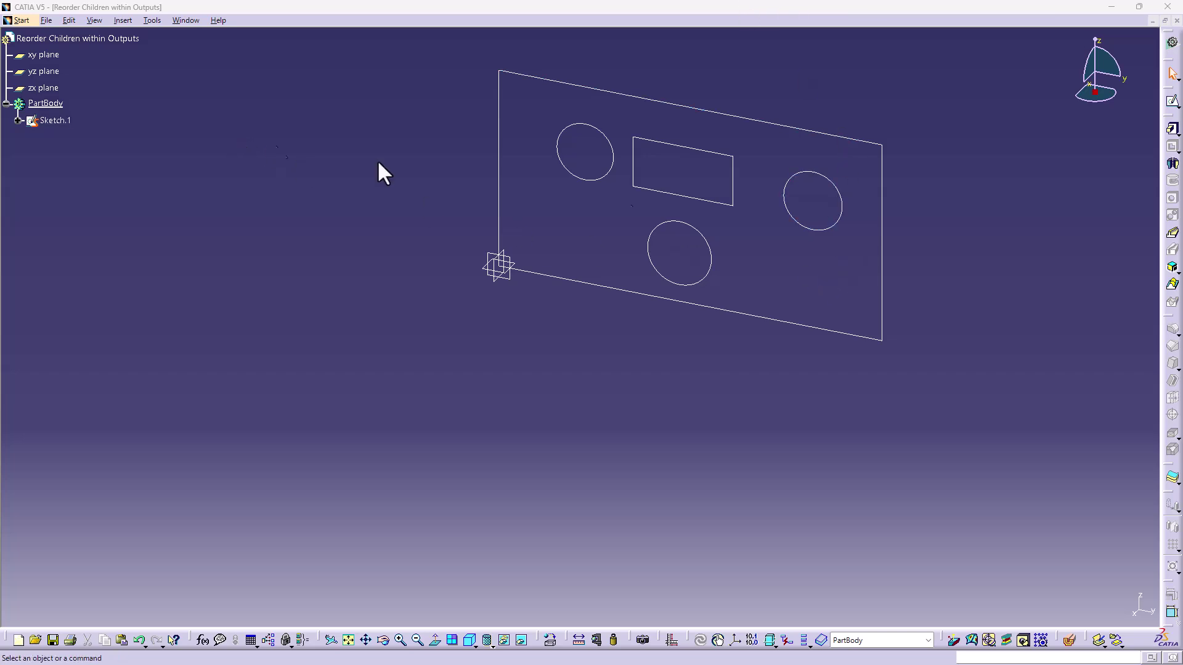
- Pad Sketch.1 to 20 mm to check its profiles, then delete Pad.1
left_click(19, 120)
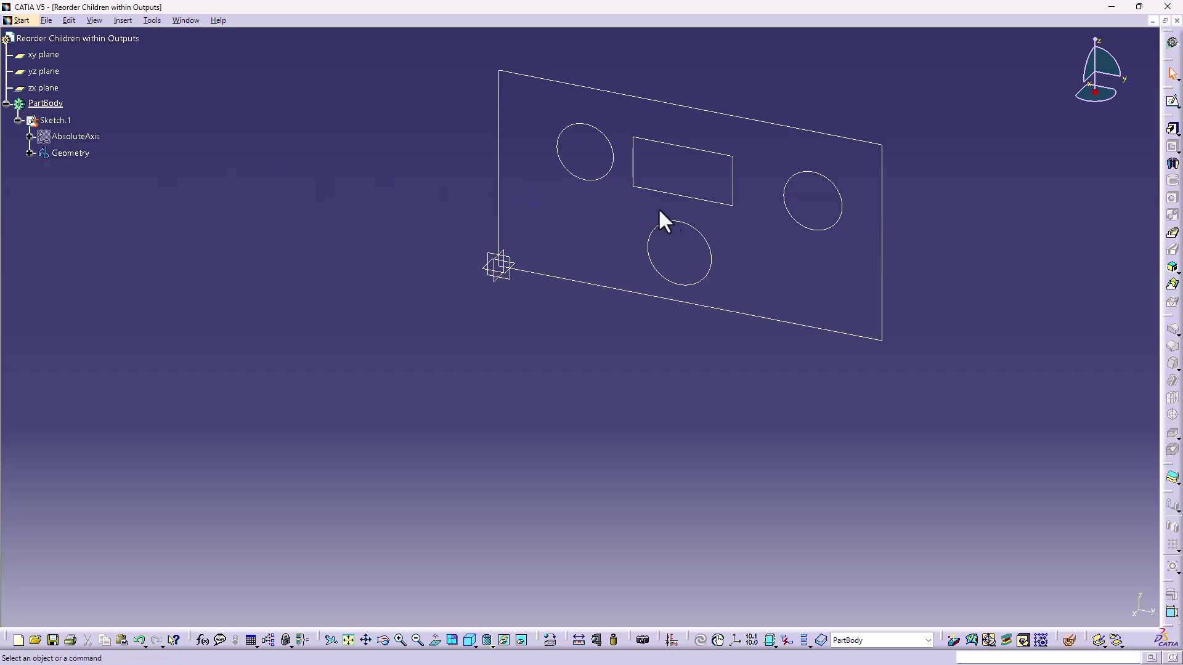
middle_click(778, 191)
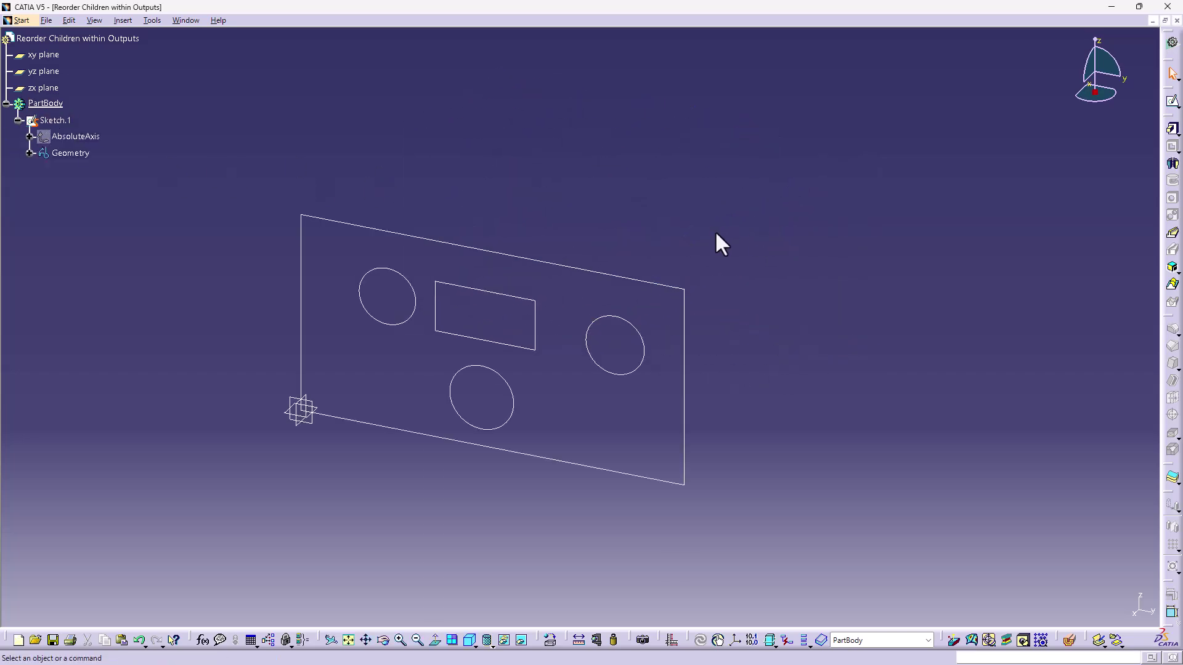
middle_click_drag(716, 234, 795, 184)
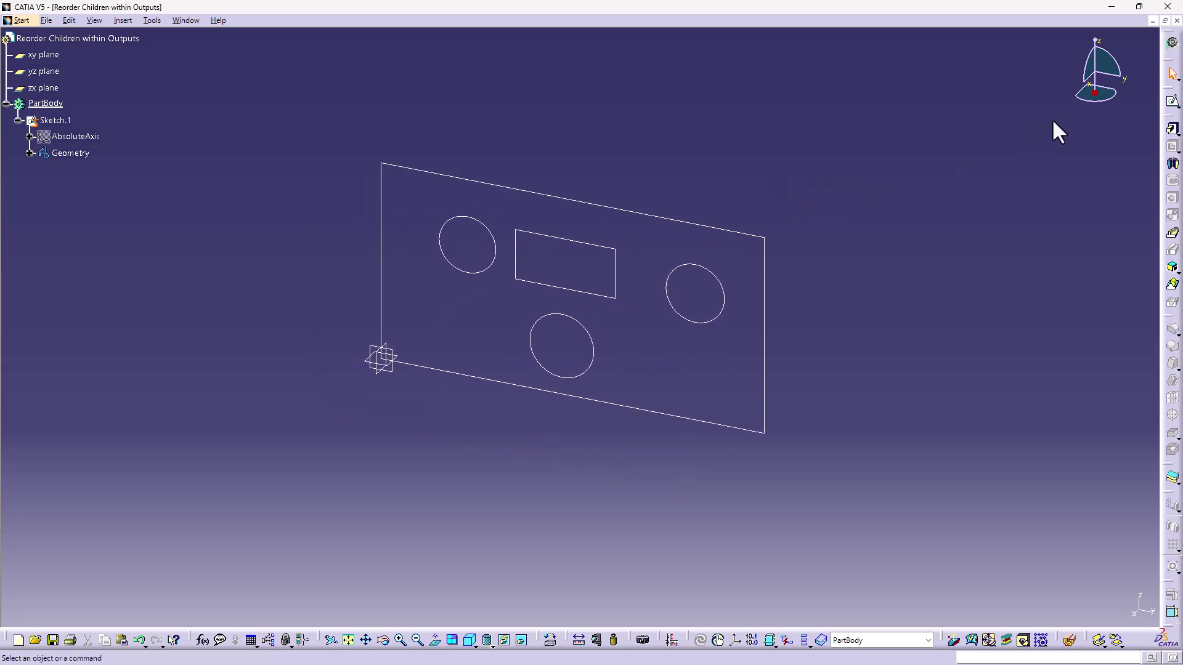
left_click(1173, 128)
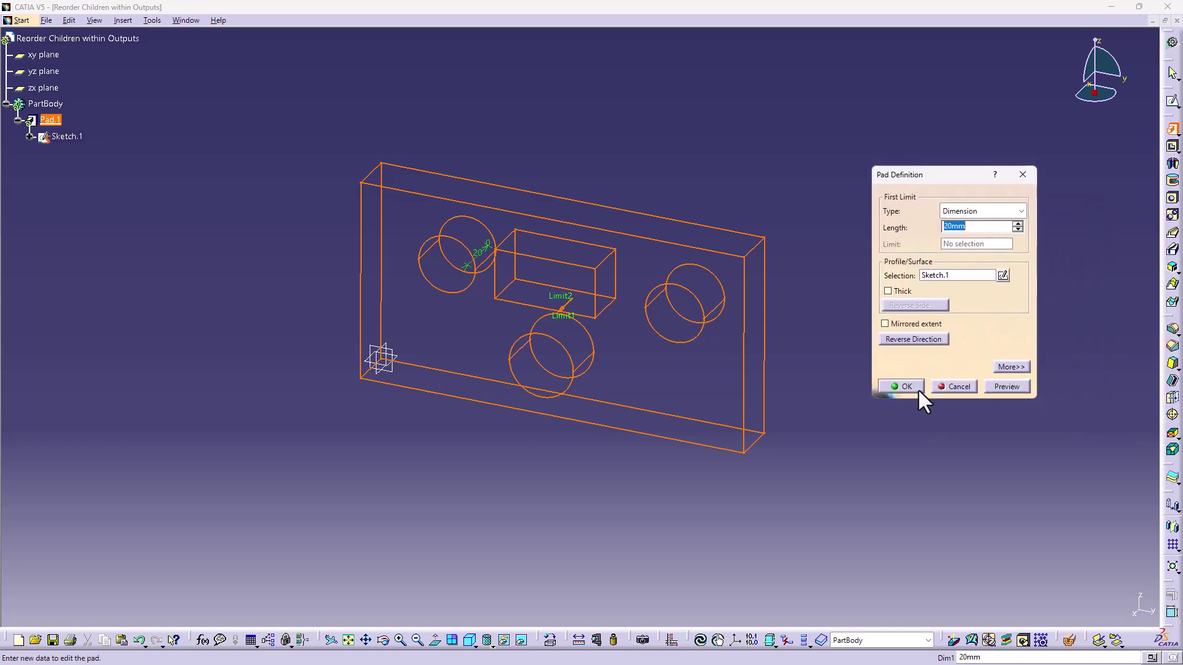
left_click(906, 387)
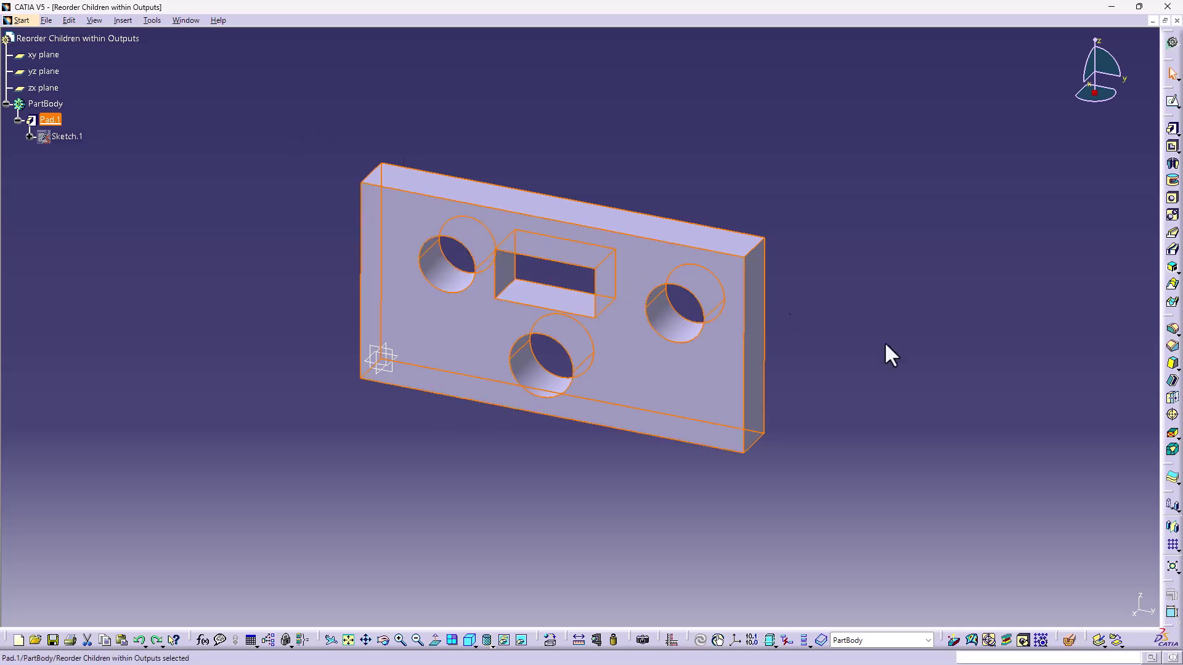
key("Delete")
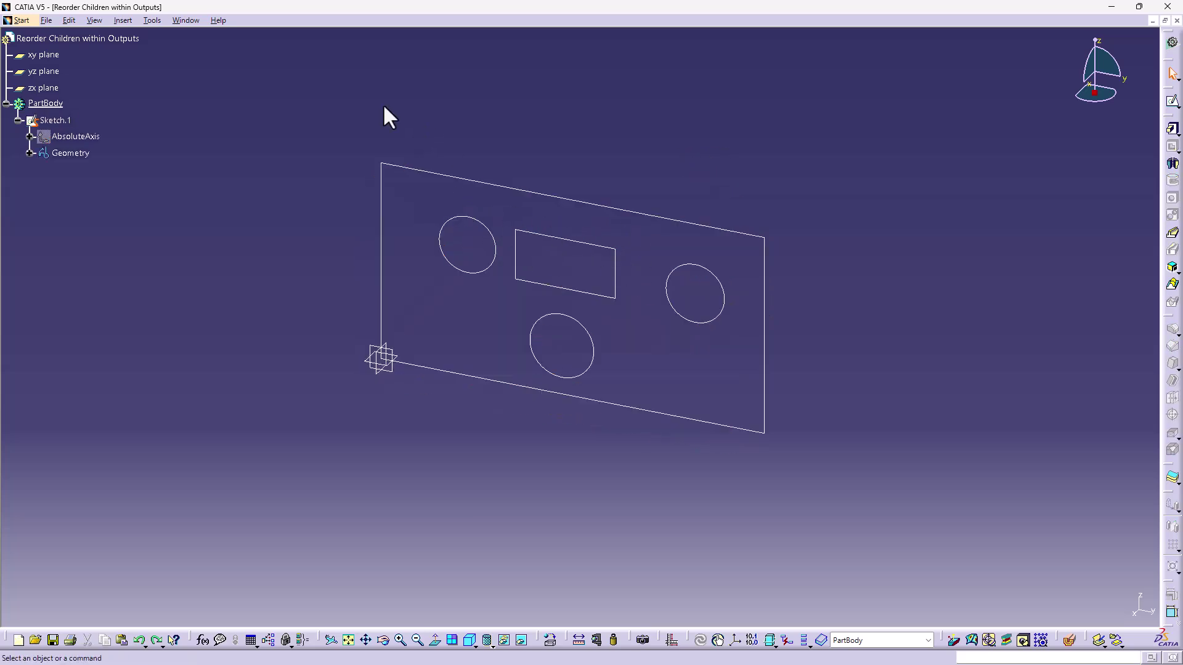
- In Sketch.1, create Multi Output Profiles from all three circles and both rectangles (Profile.1–Profile.5)
double_click(61, 120)
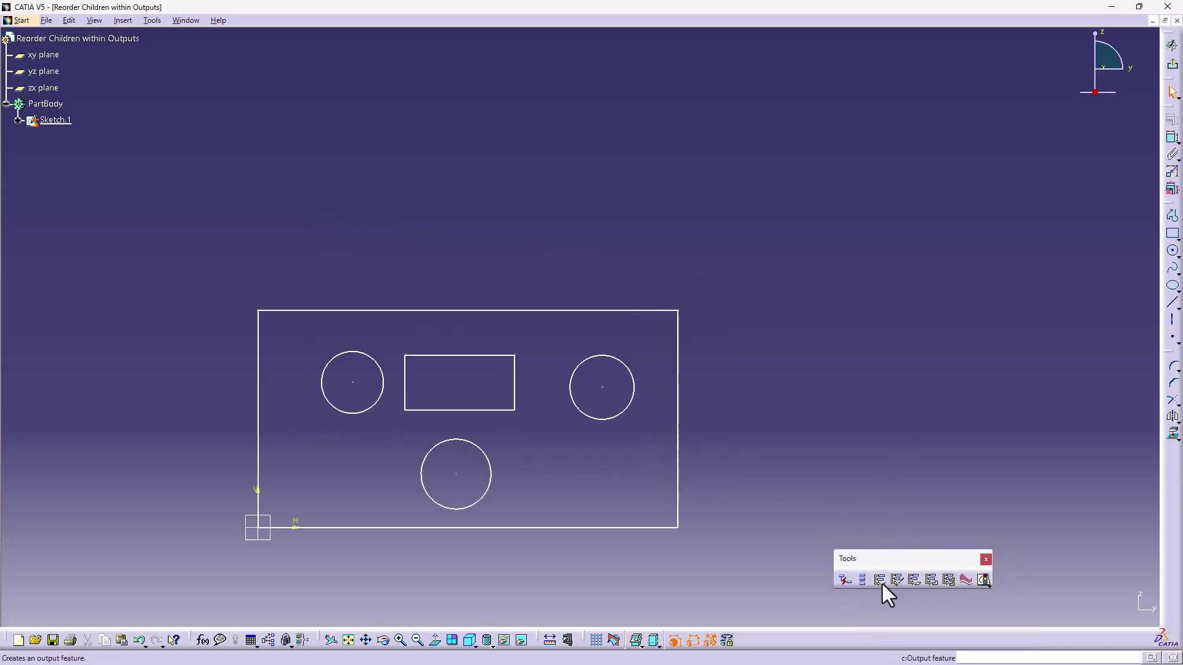
left_click(947, 584)
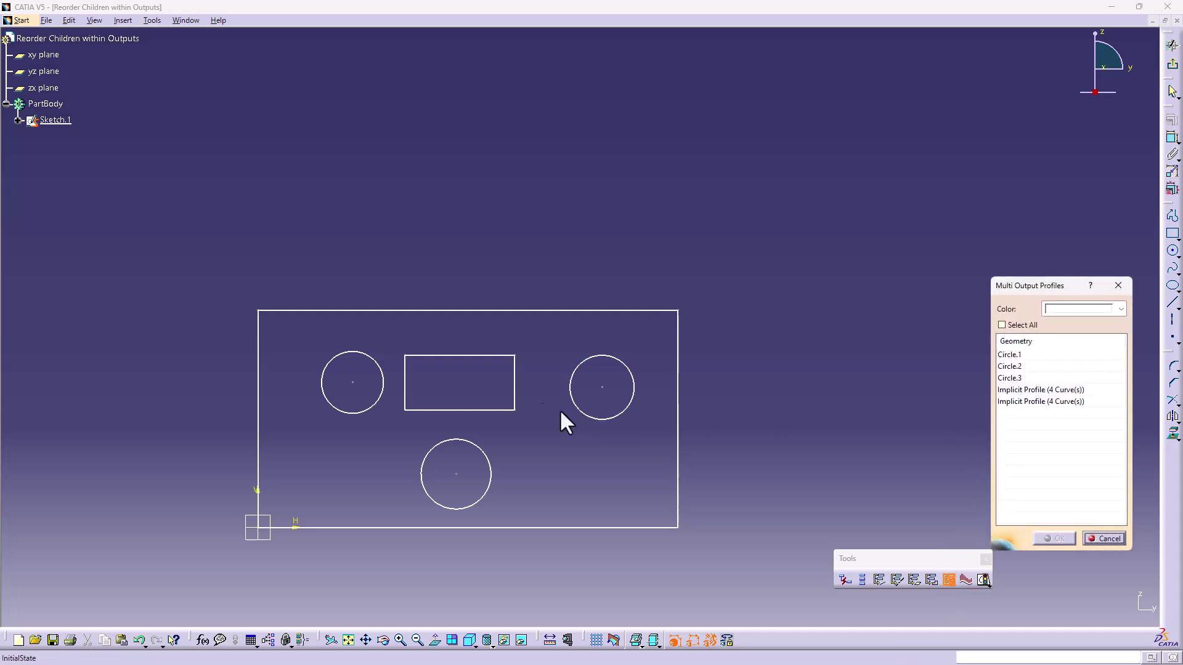
left_click(1029, 399)
left_click(1035, 389)
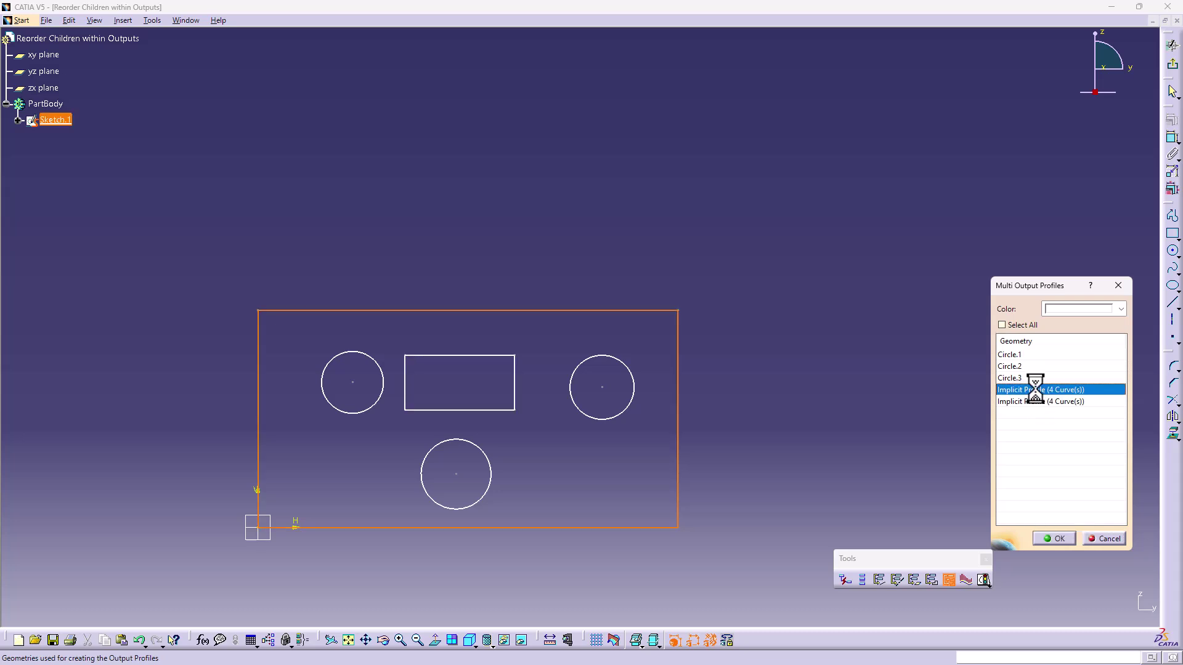
left_click(1026, 378)
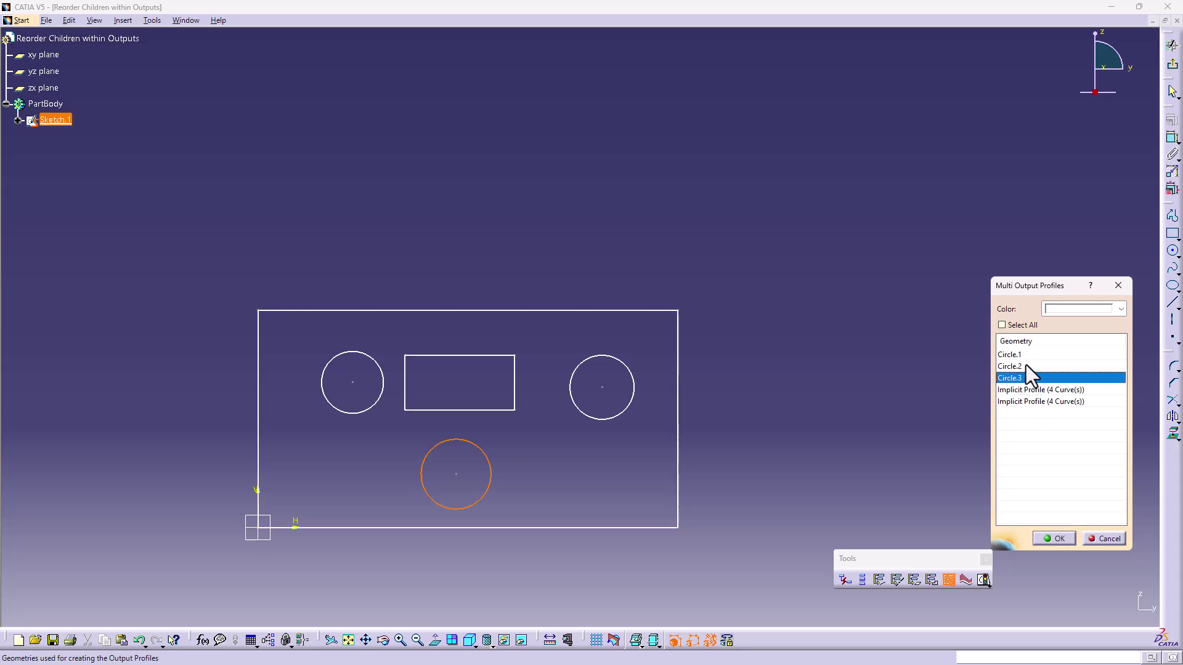
left_click(1026, 366)
left_click(1026, 344)
left_click(1015, 355)
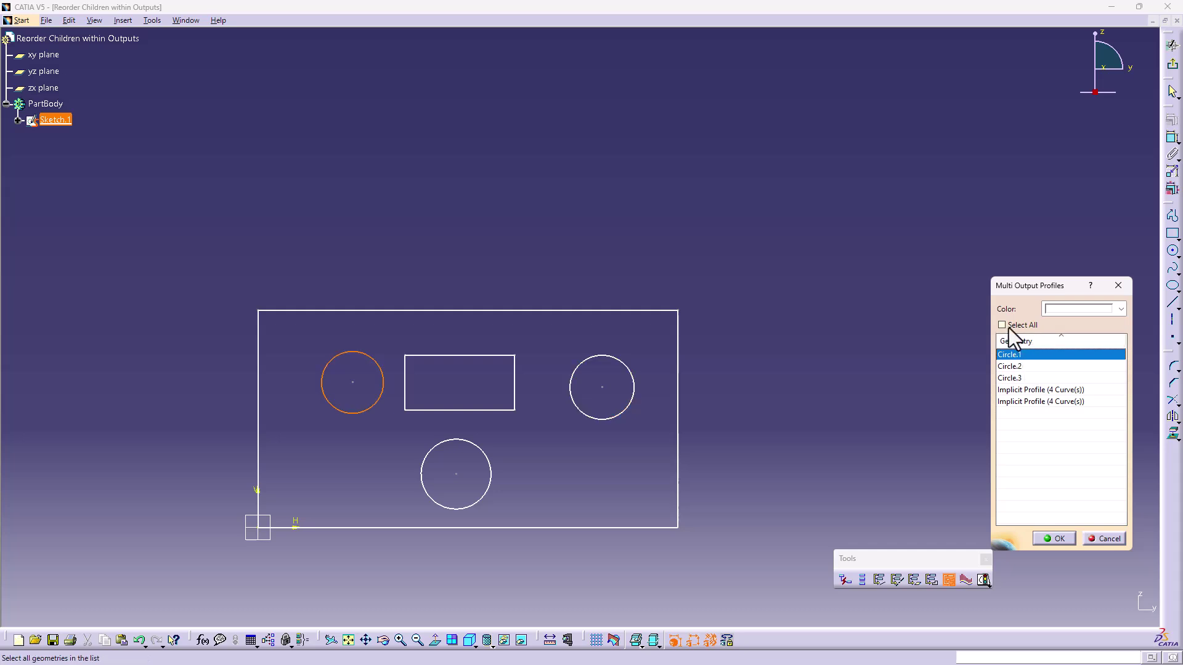
left_click(1008, 327)
left_click(1053, 538)
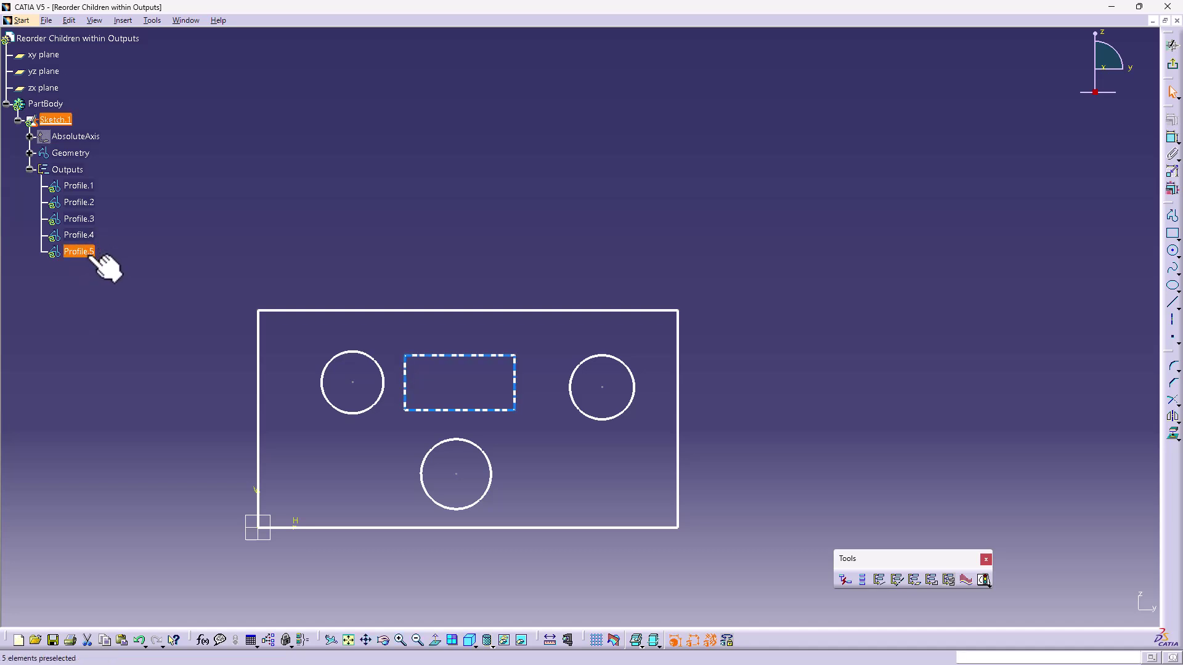
- Exit the sketch to the part and bring up Reorder Children for Sketch.1's Outputs set
left_click(86, 252)
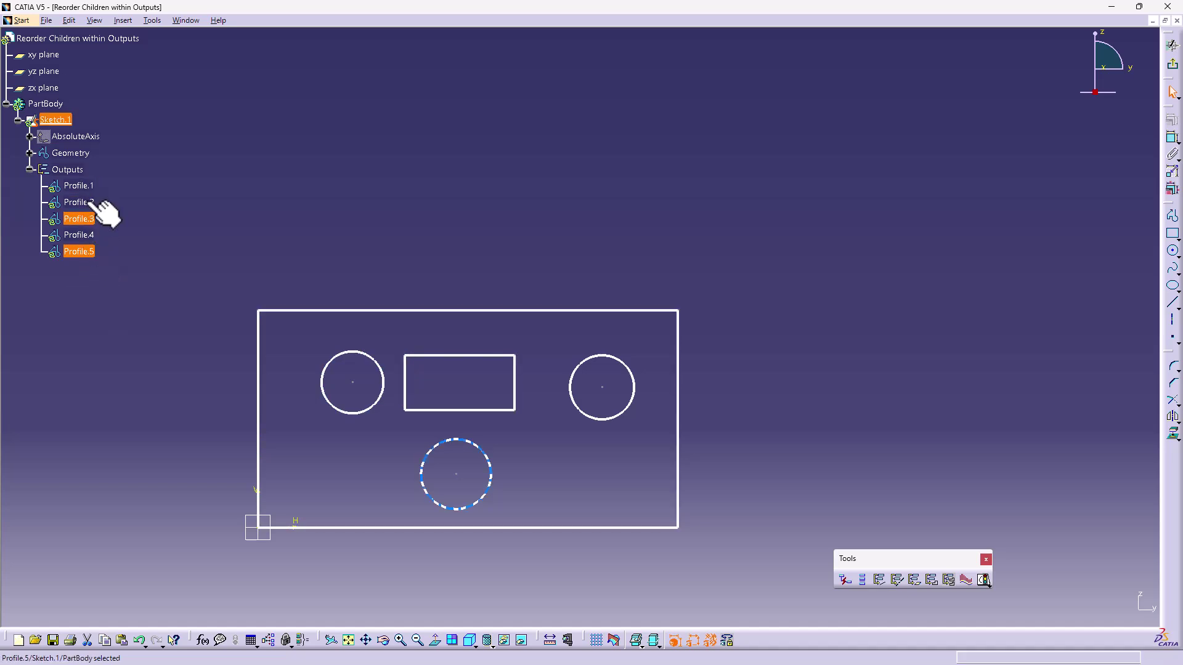
left_click_drag(93, 249, 144, 236)
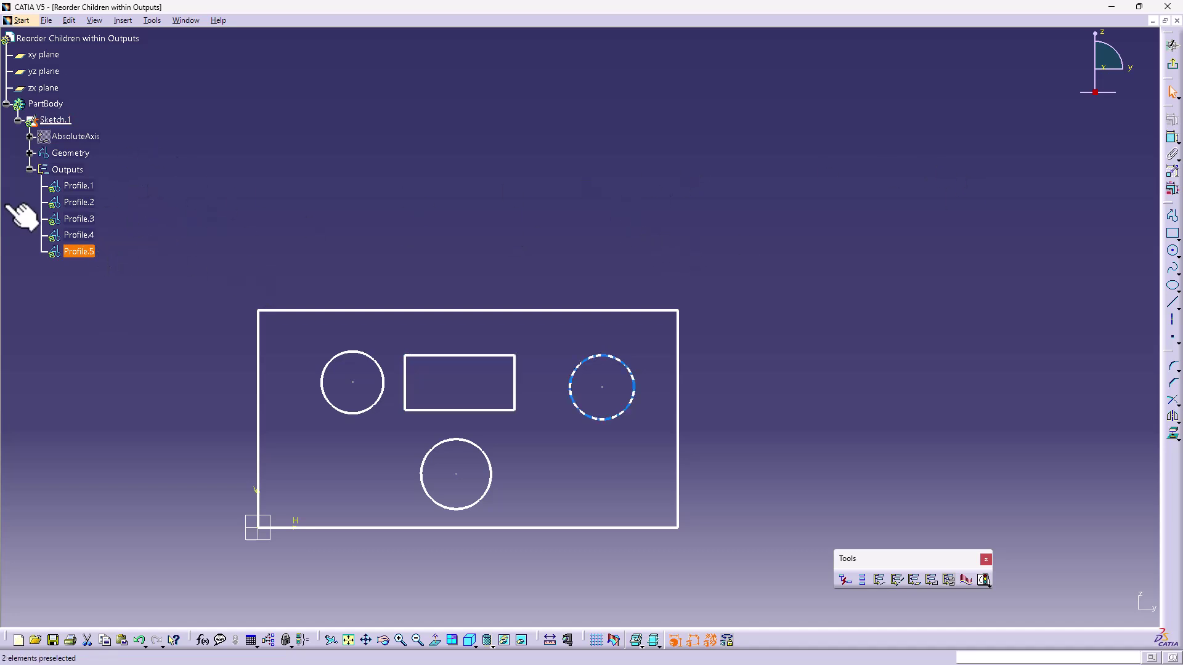
left_click(1172, 64)
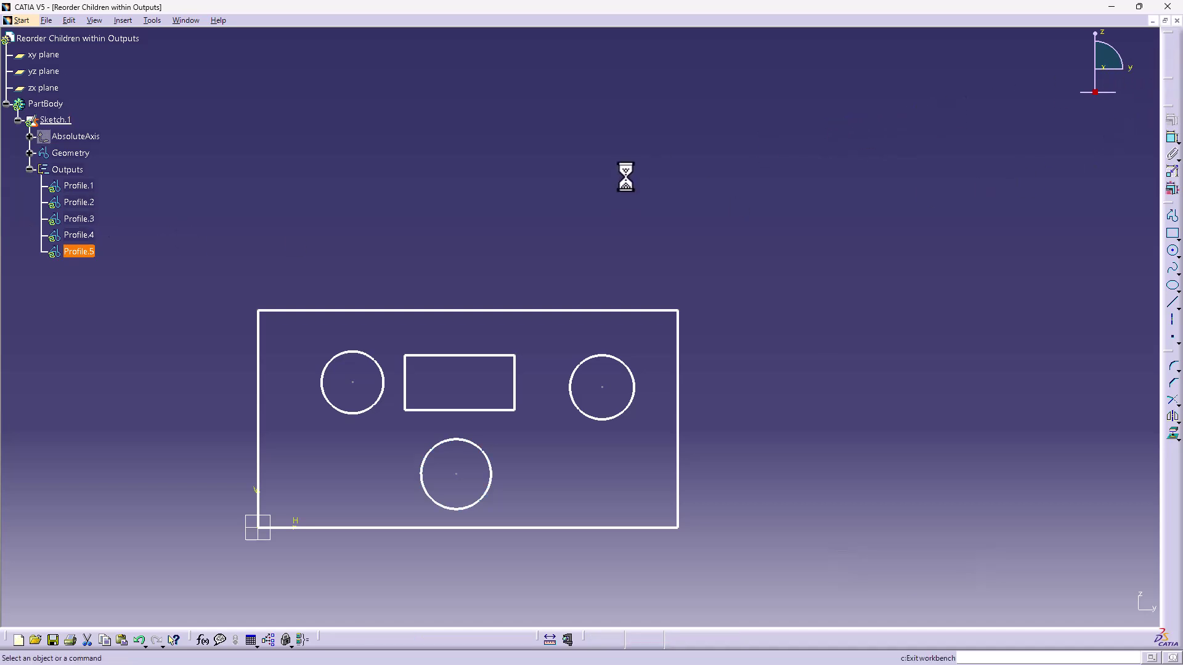
right_click(77, 170)
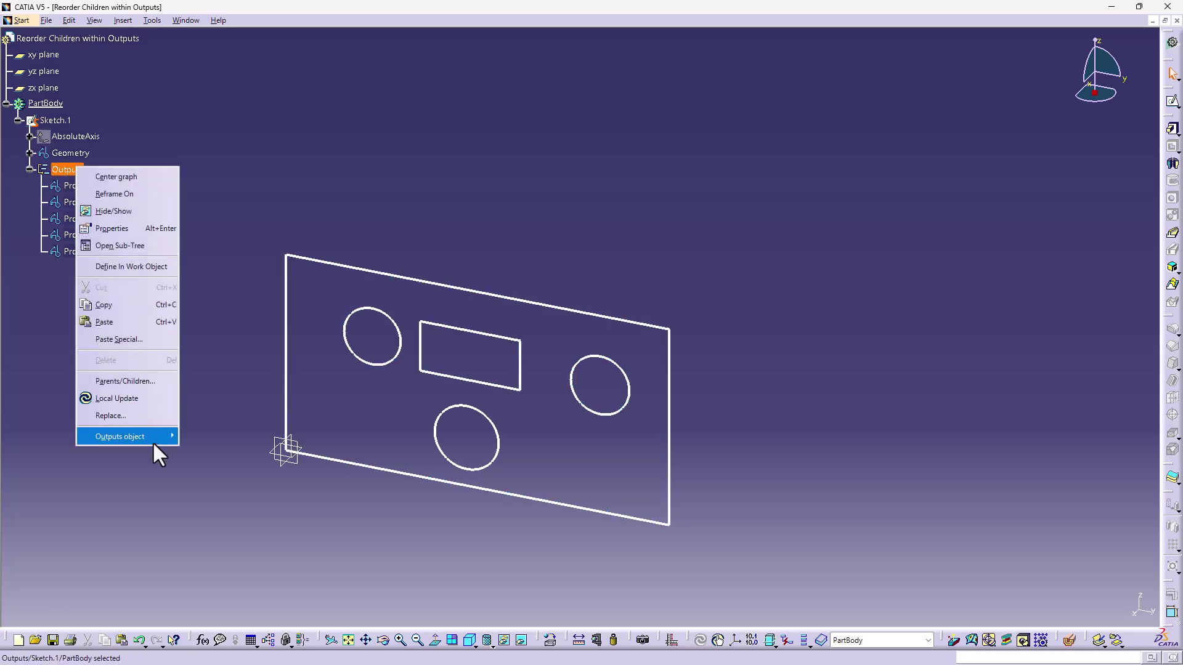
mouse_move(153, 441)
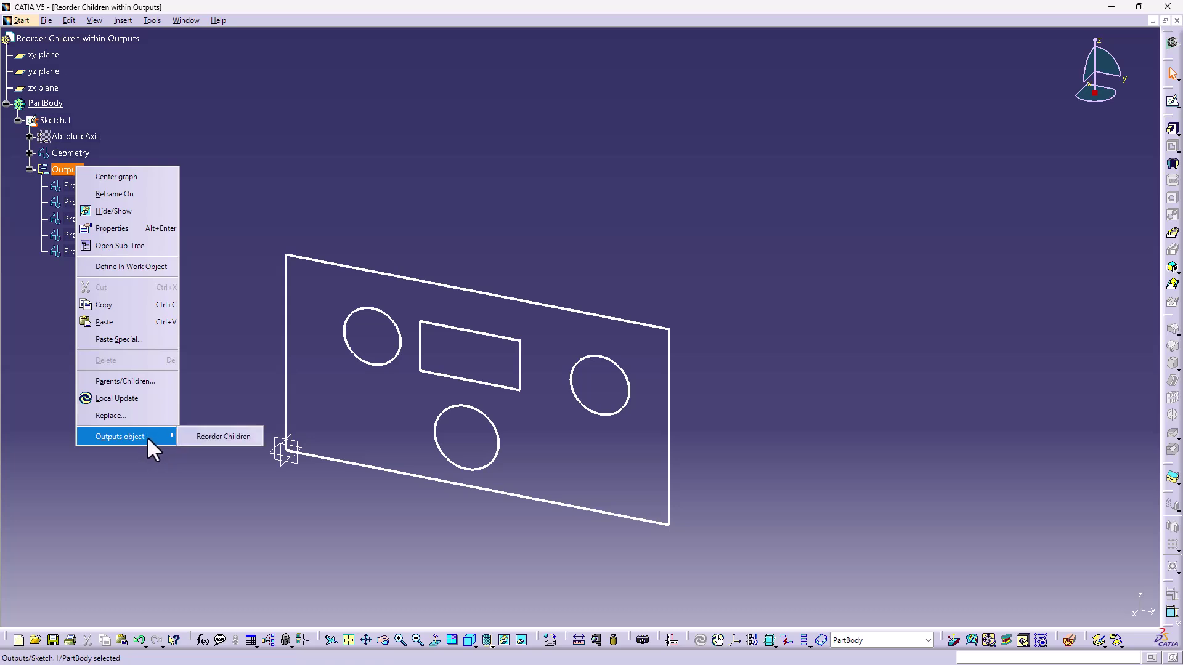
- In Reorder Children, move Profile.5 to the top and shift Profile.1 and Profile.2 down
left_click(221, 439)
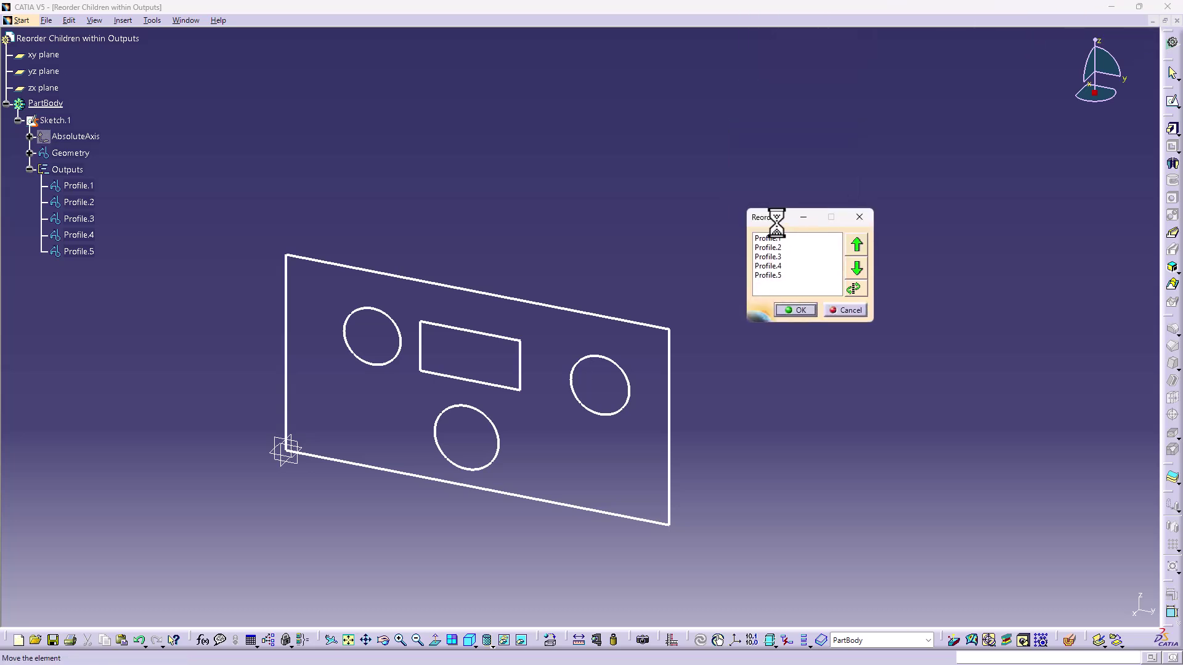
left_click(772, 278)
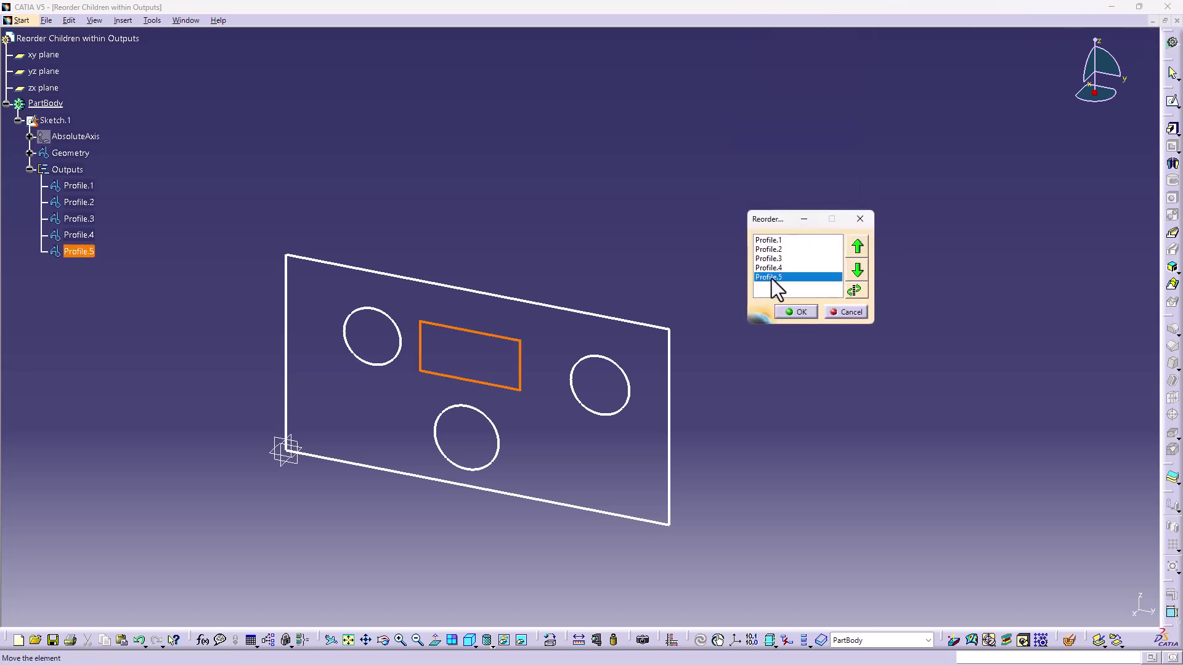
left_click(856, 246)
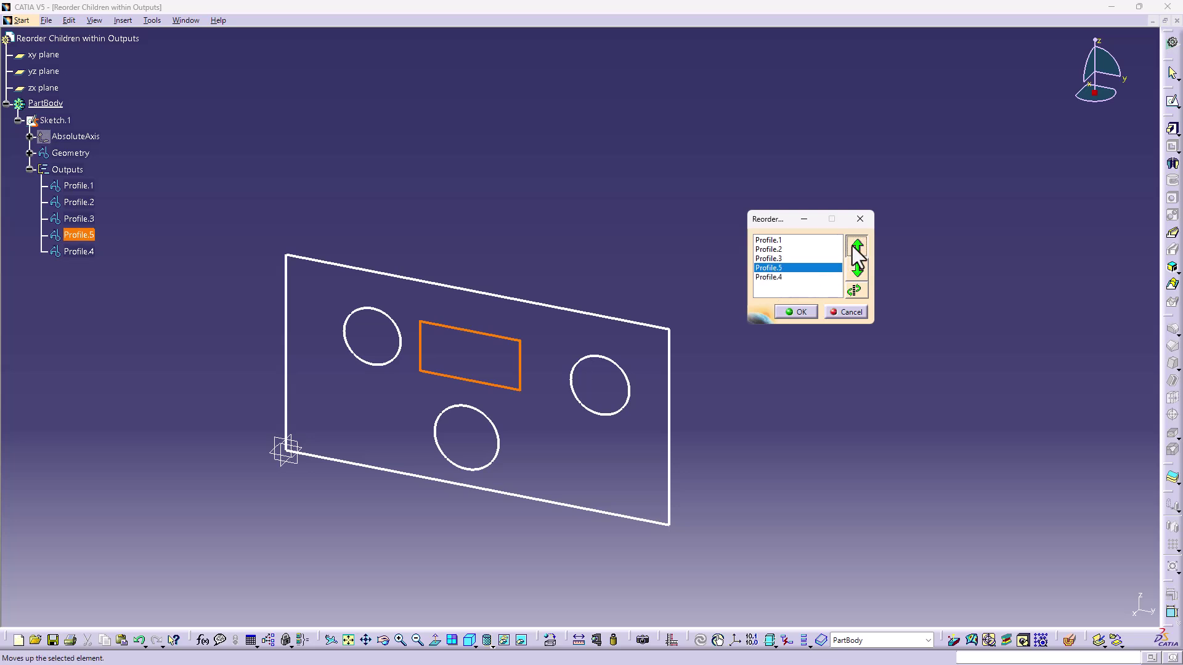
left_click(855, 246)
left_click(856, 247)
left_click(856, 247)
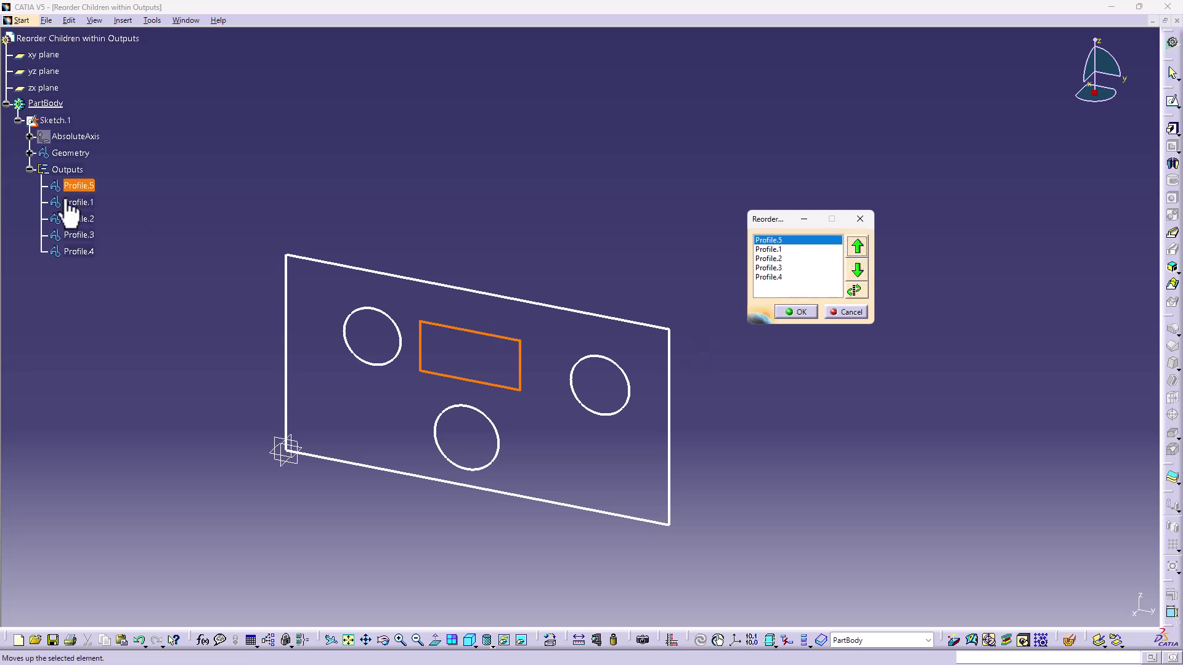
left_click(786, 250)
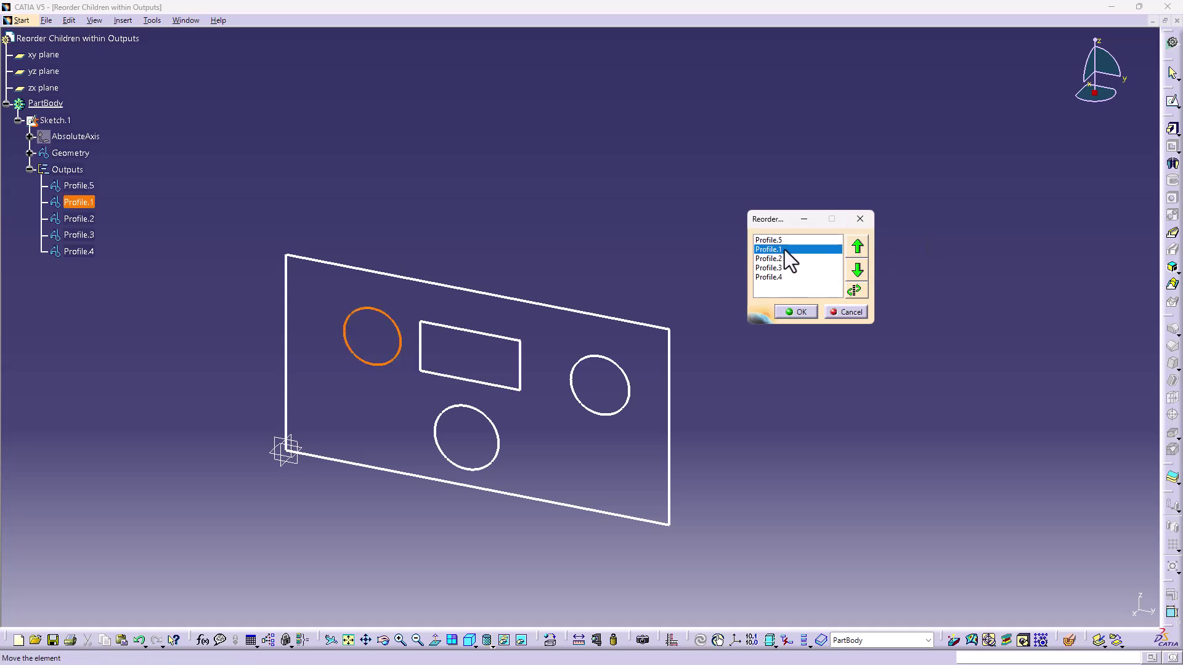
left_click(857, 269)
left_click(857, 269)
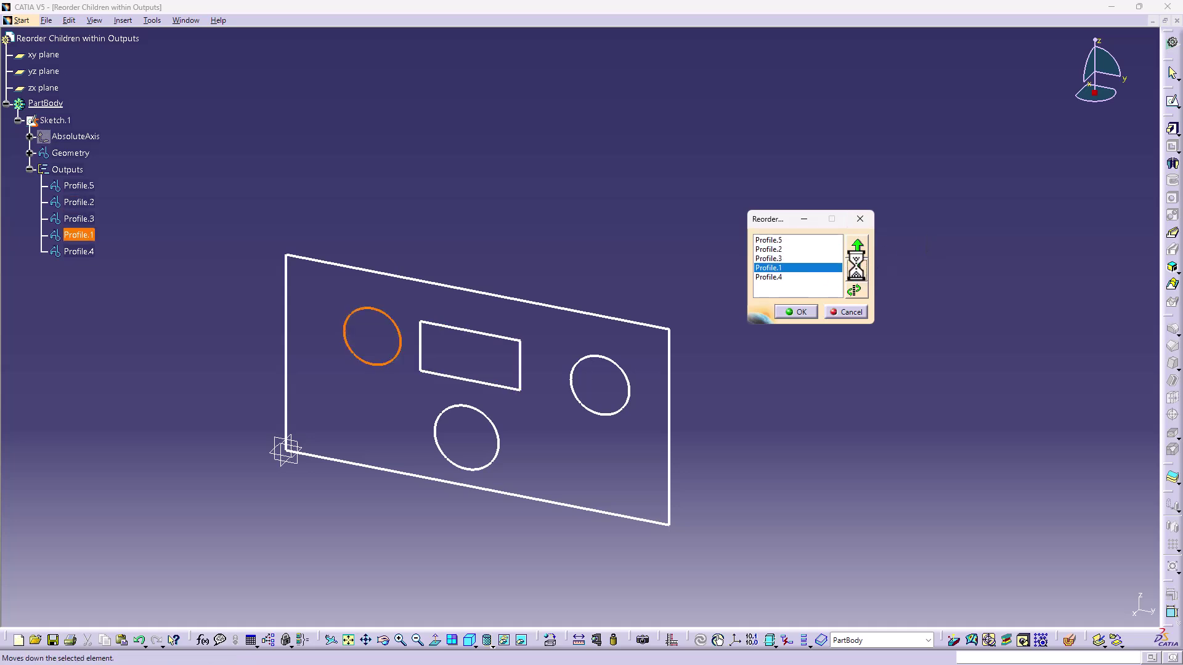
left_click(774, 250)
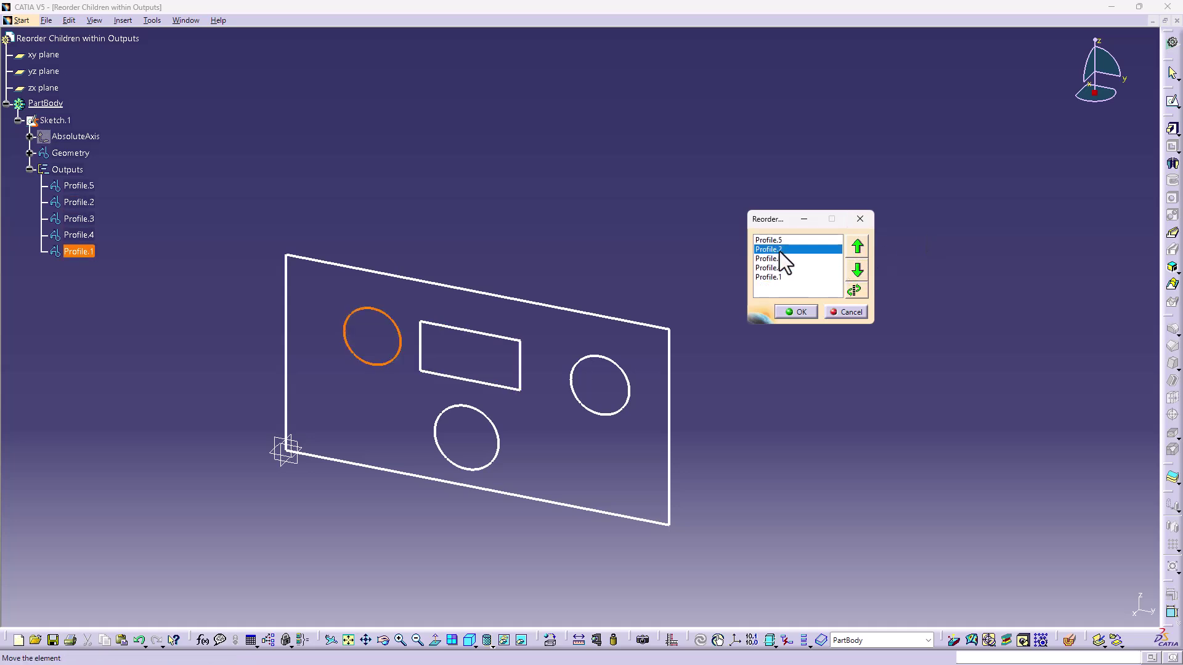
left_click(858, 270)
left_click(858, 270)
left_click(858, 270)
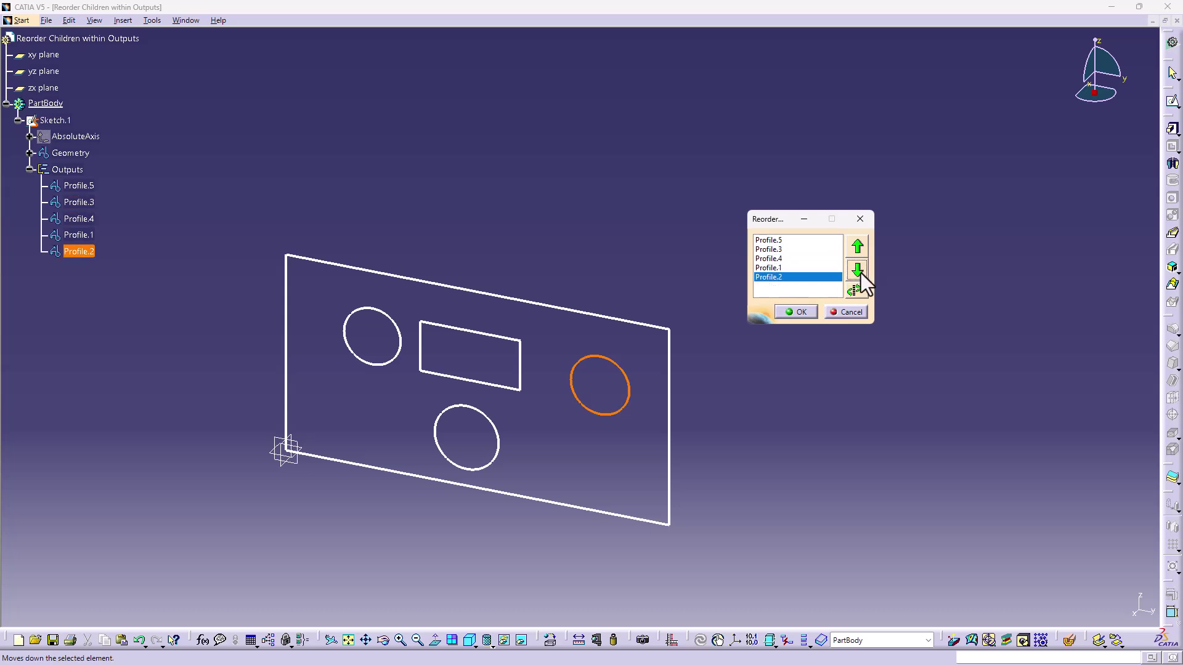
- Move profiles to destinations to finish the order Profile.5, 1, 3, 4, 2 and confirm
left_click(773, 258)
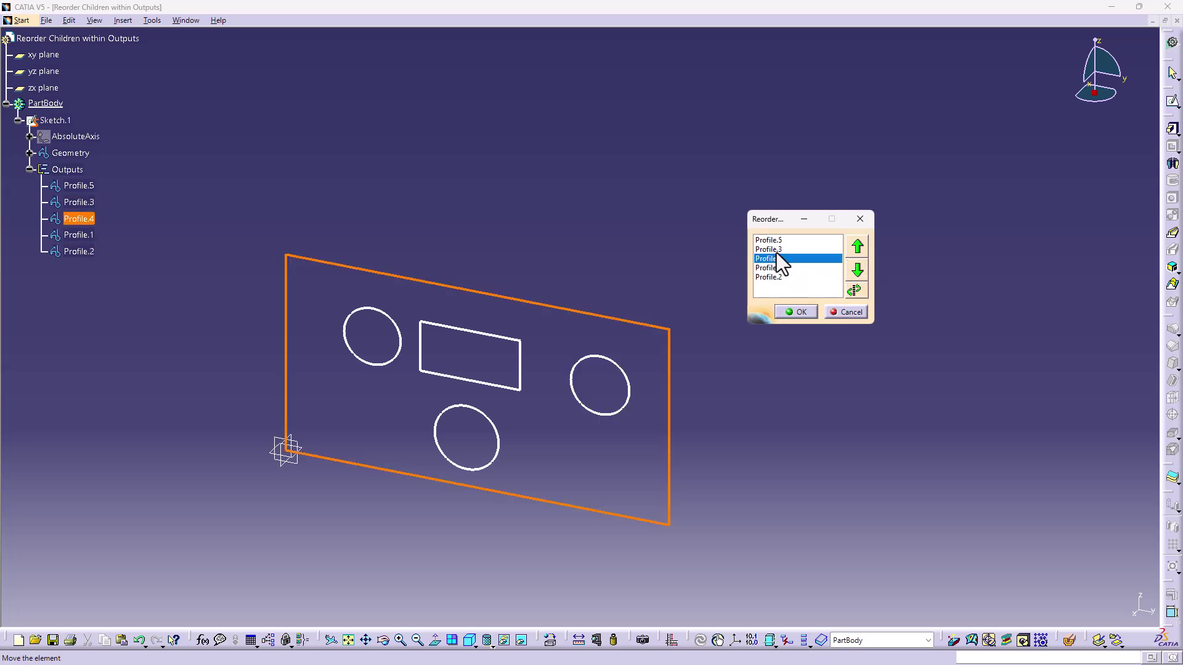
left_click(777, 250)
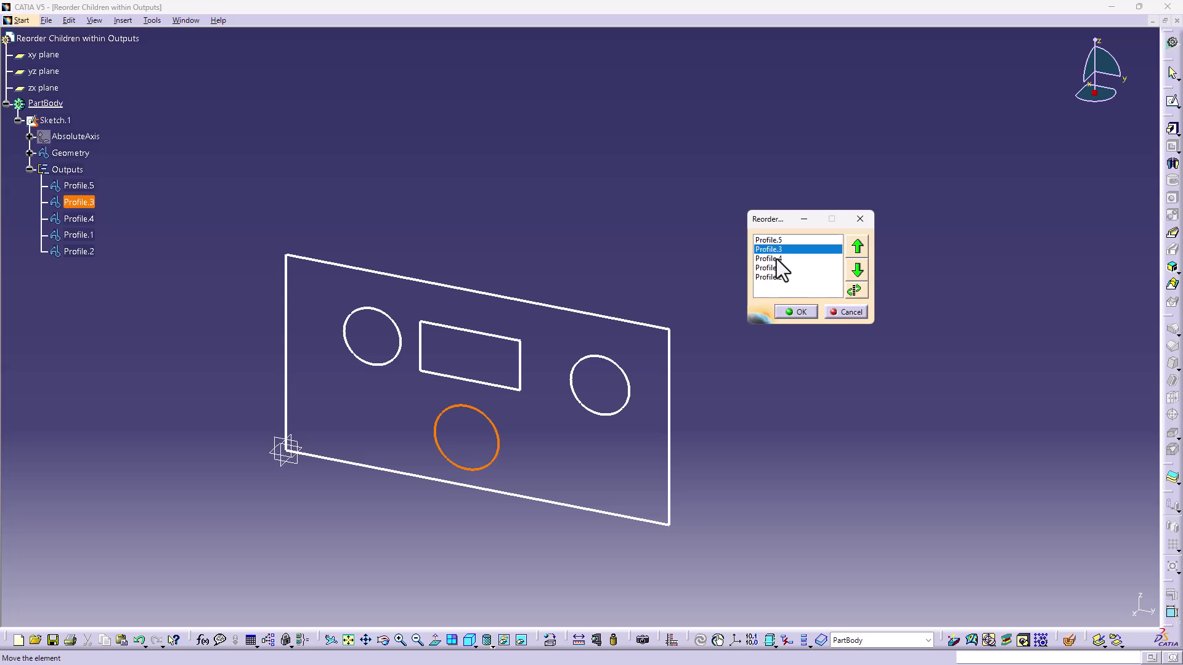
left_click(777, 259, "ctrl")
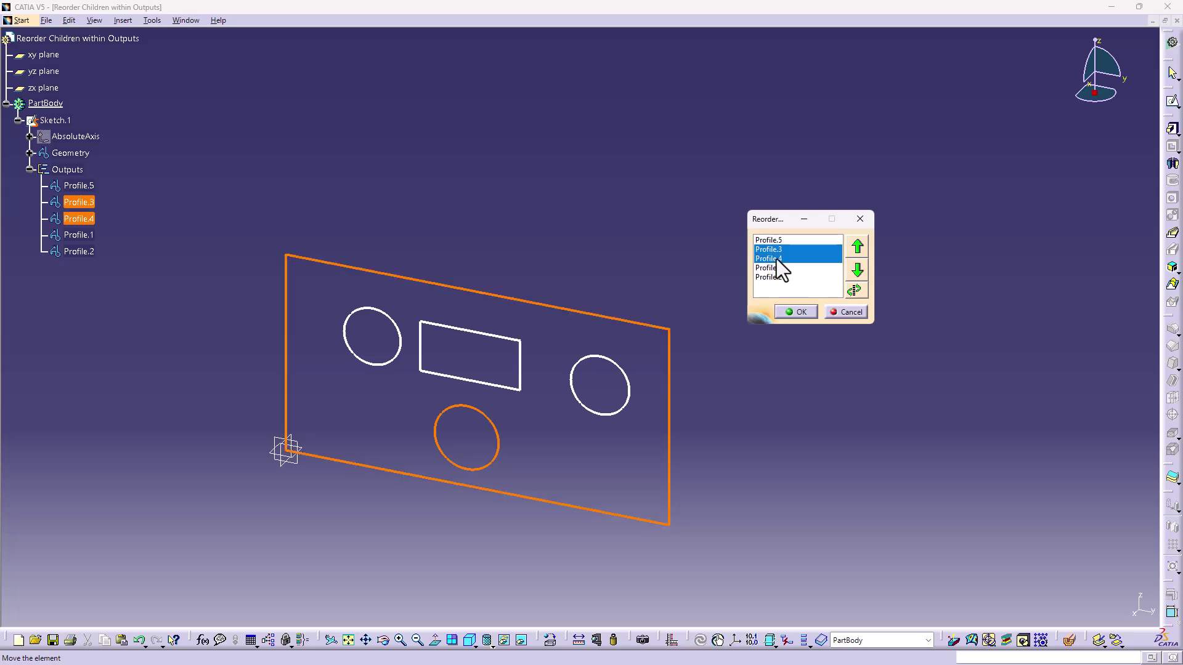
left_click(857, 290)
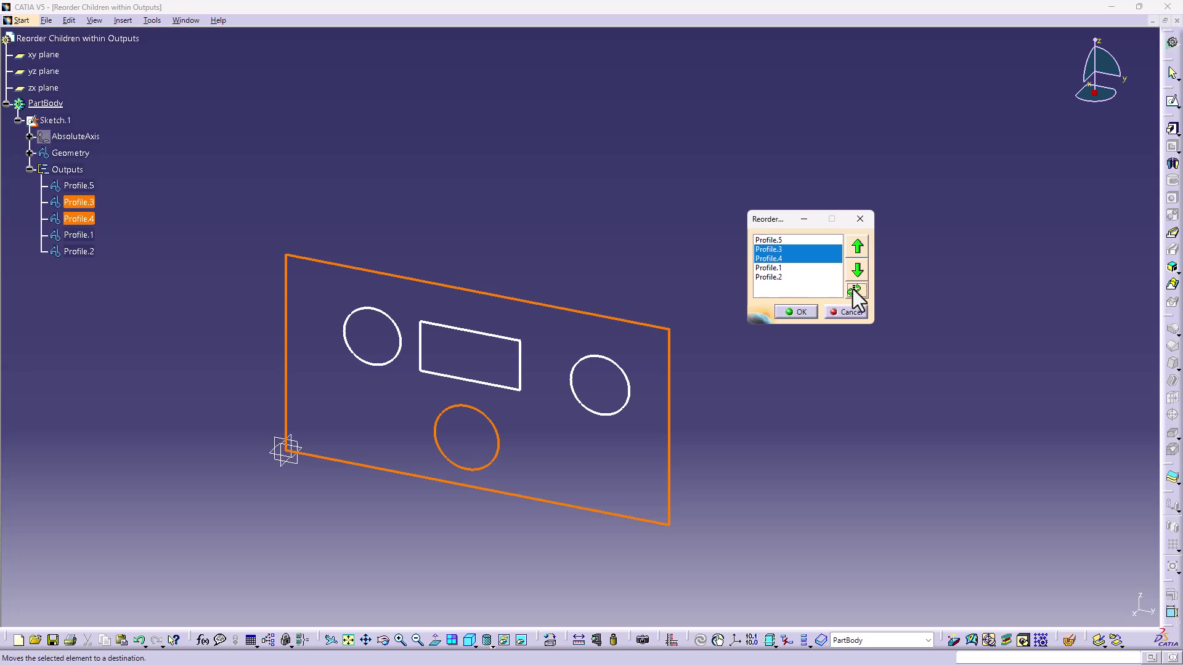
left_click(784, 268)
left_click(786, 259)
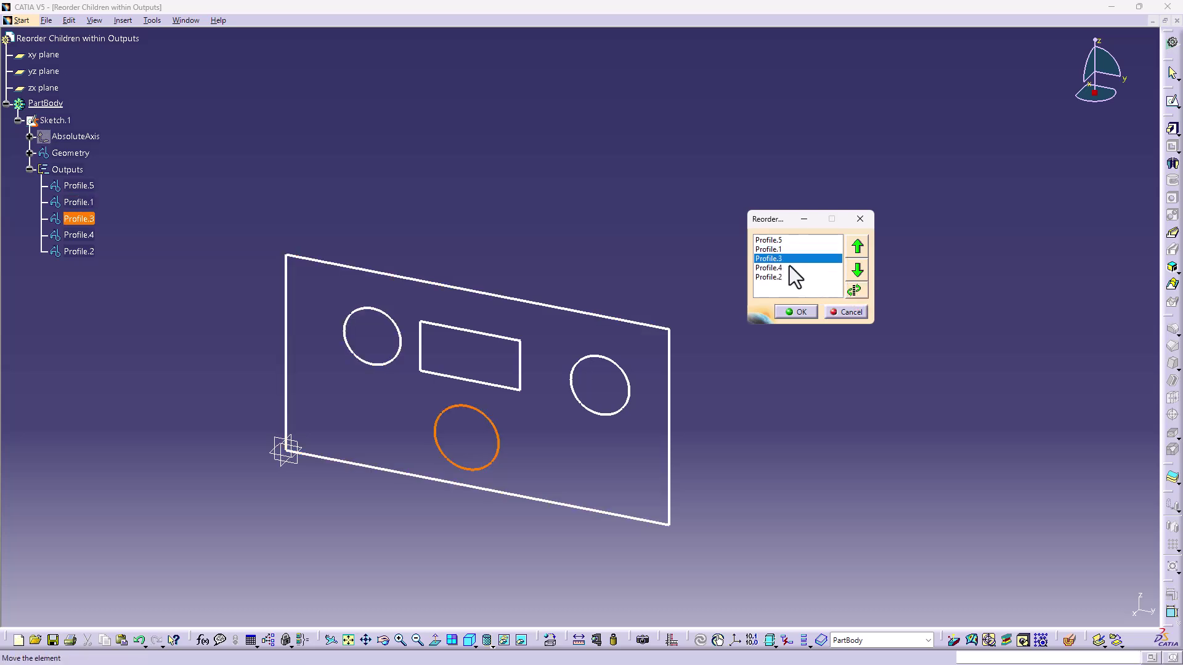
left_click(856, 291)
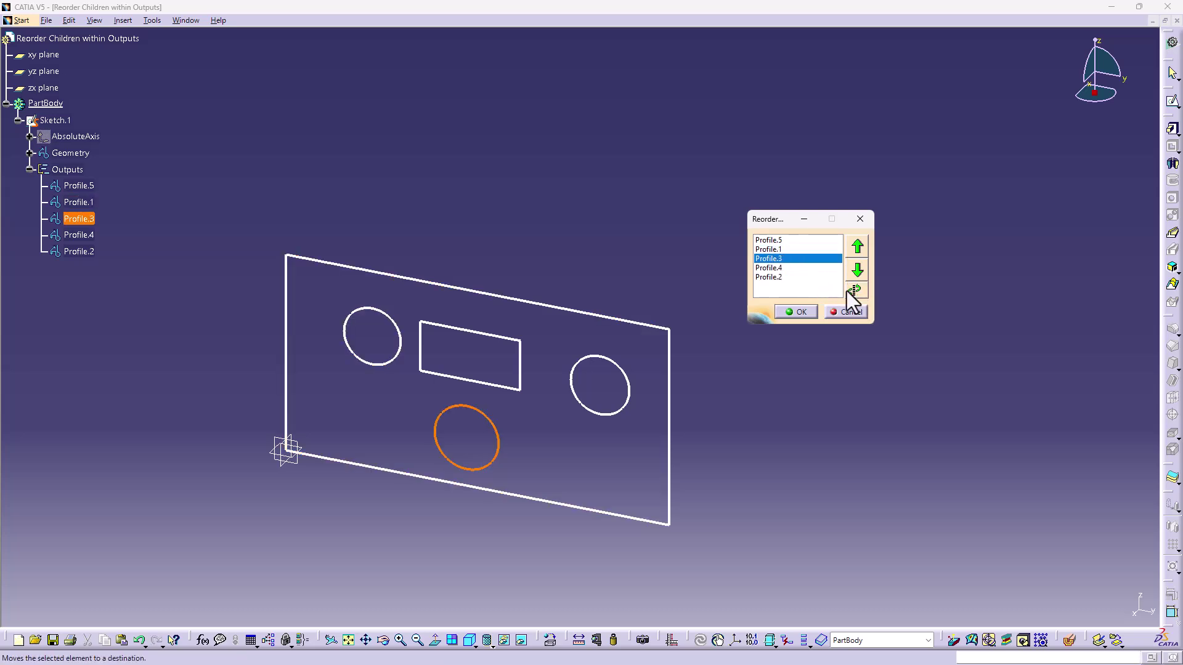
left_click(804, 261)
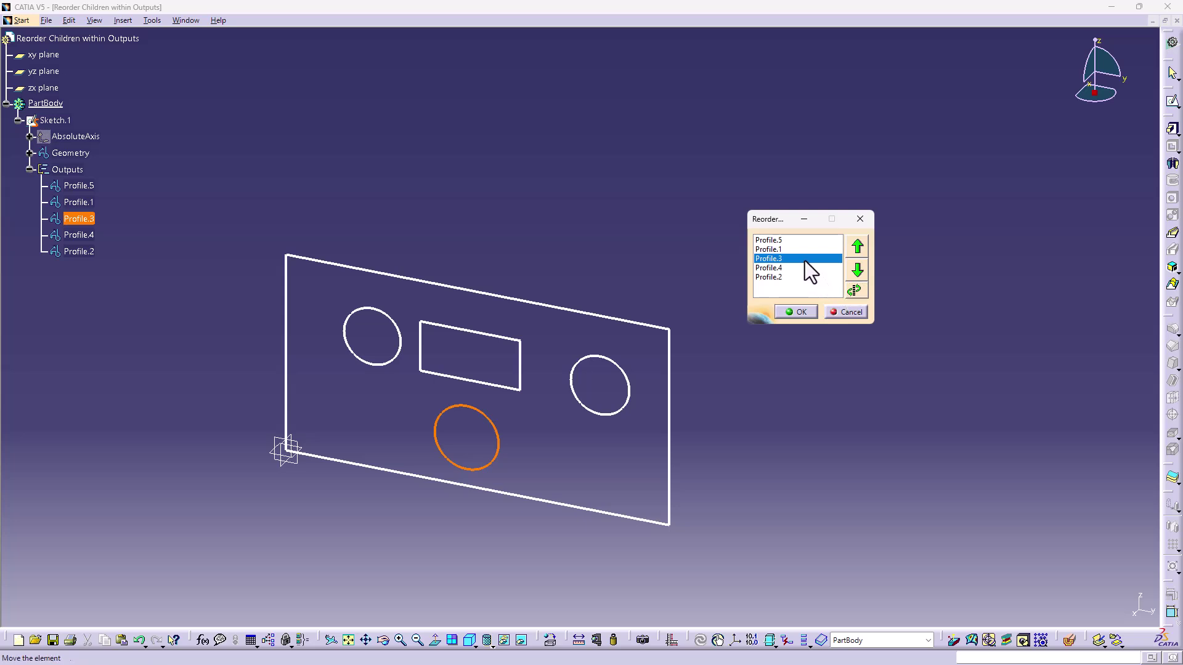
key("Return")
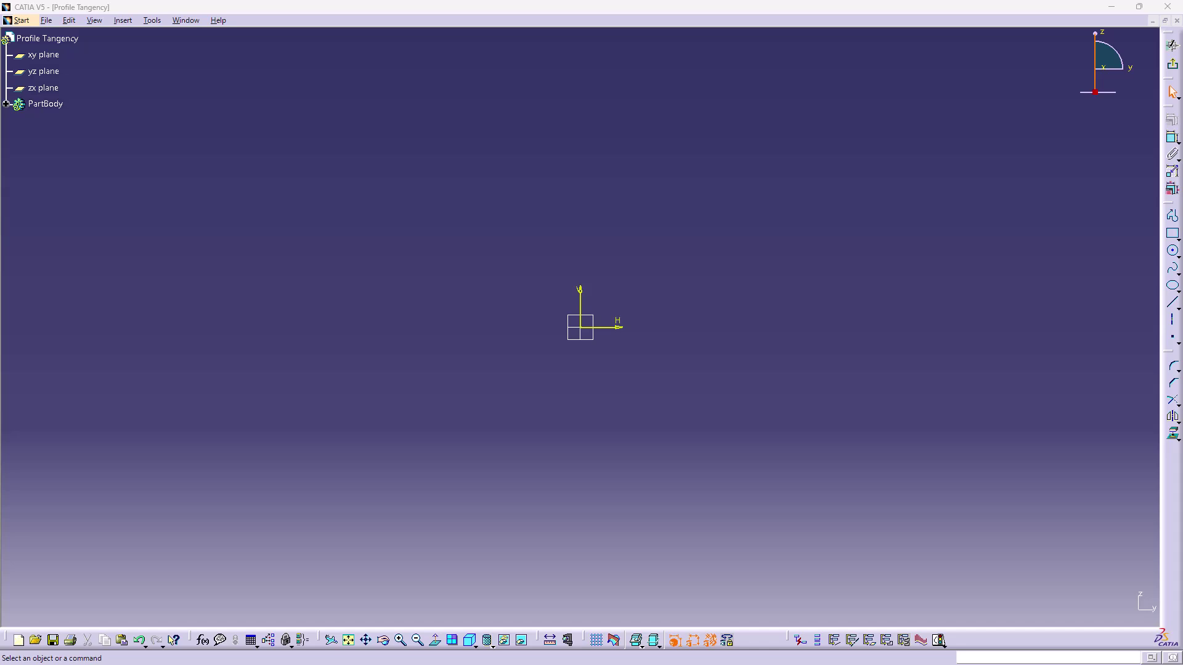
- Start the Profile tool and move the Sketch tools toolbar down onto the lower canvas
left_click(1171, 216)
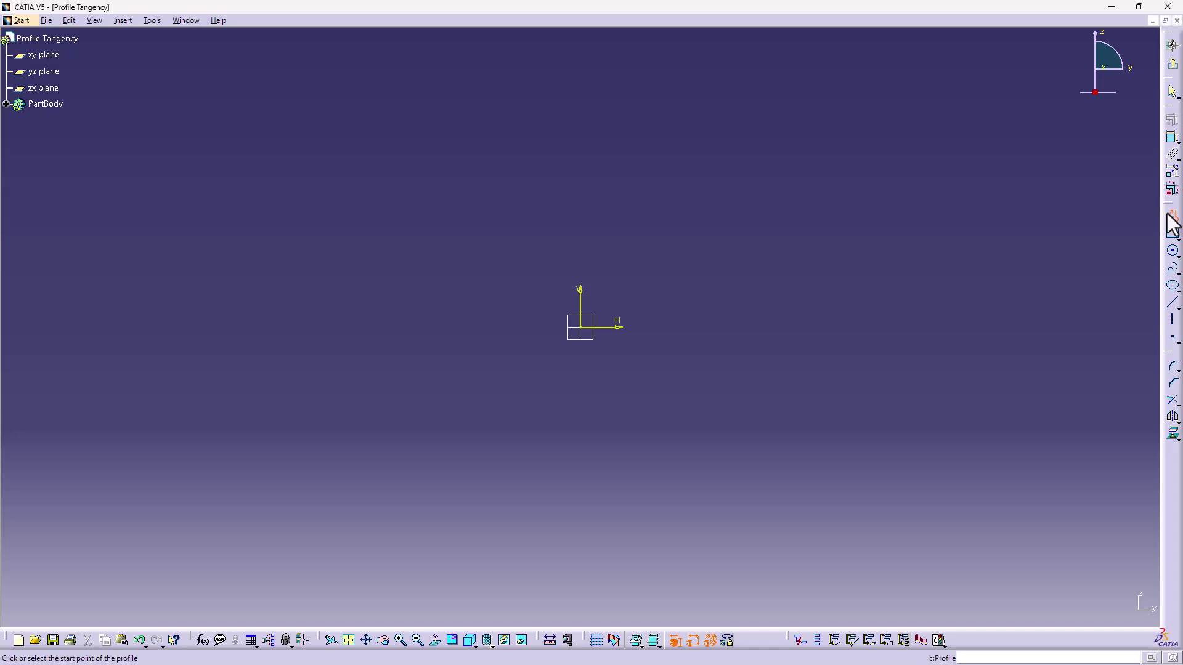
mouse_move(973, 24)
left_mouse_down()
mouse_move(934, 24)
mouse_move(722, 483)
left_mouse_up()
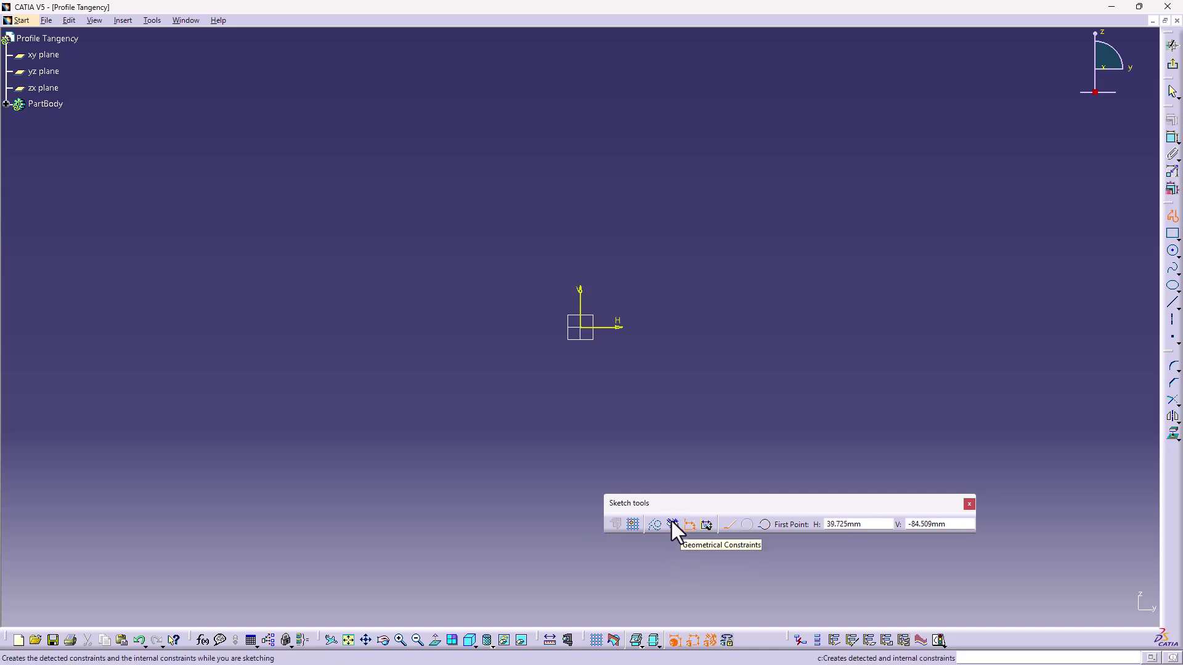
- Draw a closed nine-element profile of straight lines and rounded corner arcs, ending at the start point
left_click(372, 245)
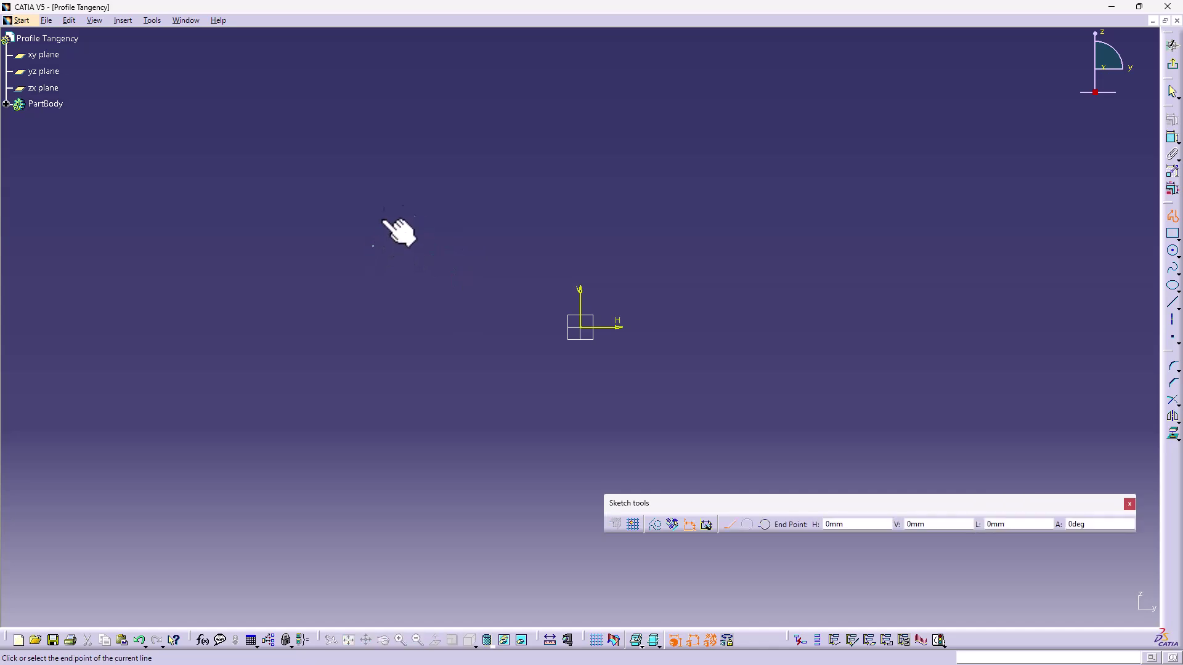
left_click(372, 118)
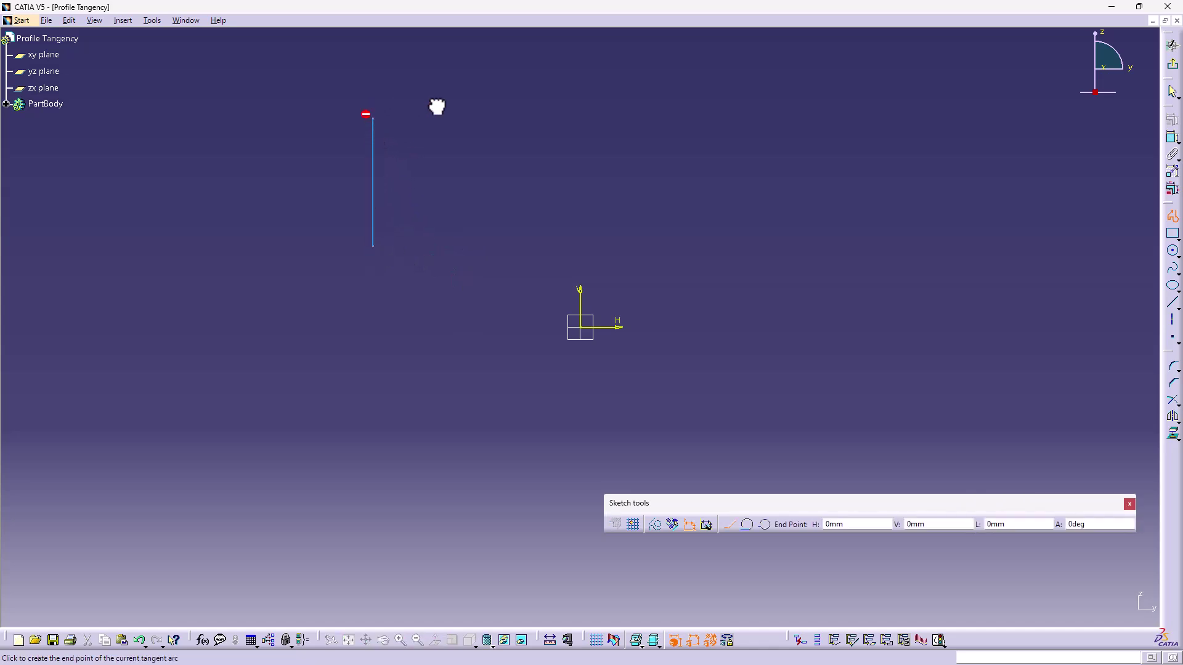
left_click(414, 72)
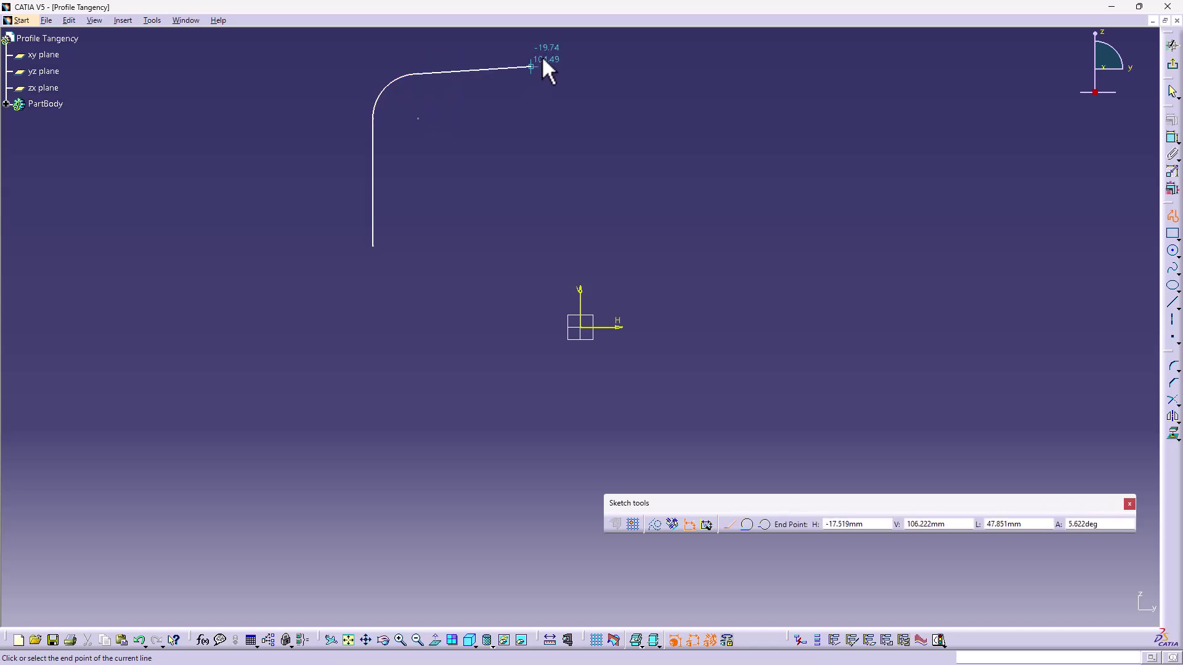
left_click(595, 55)
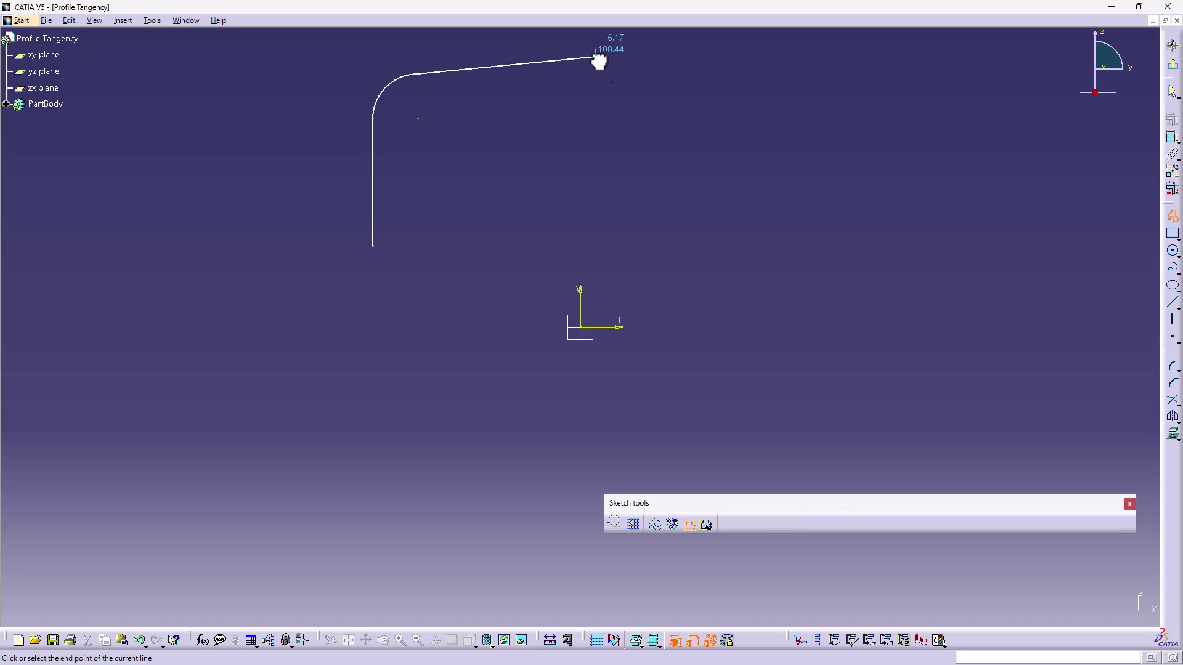
left_click(674, 105)
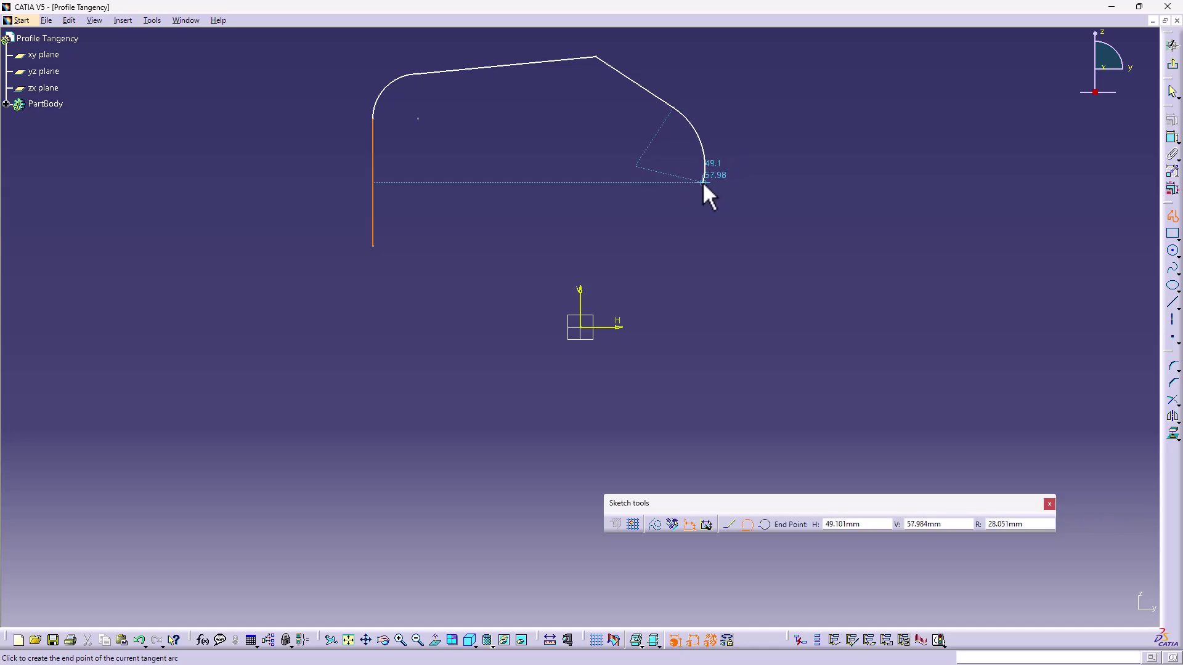
left_click(702, 181)
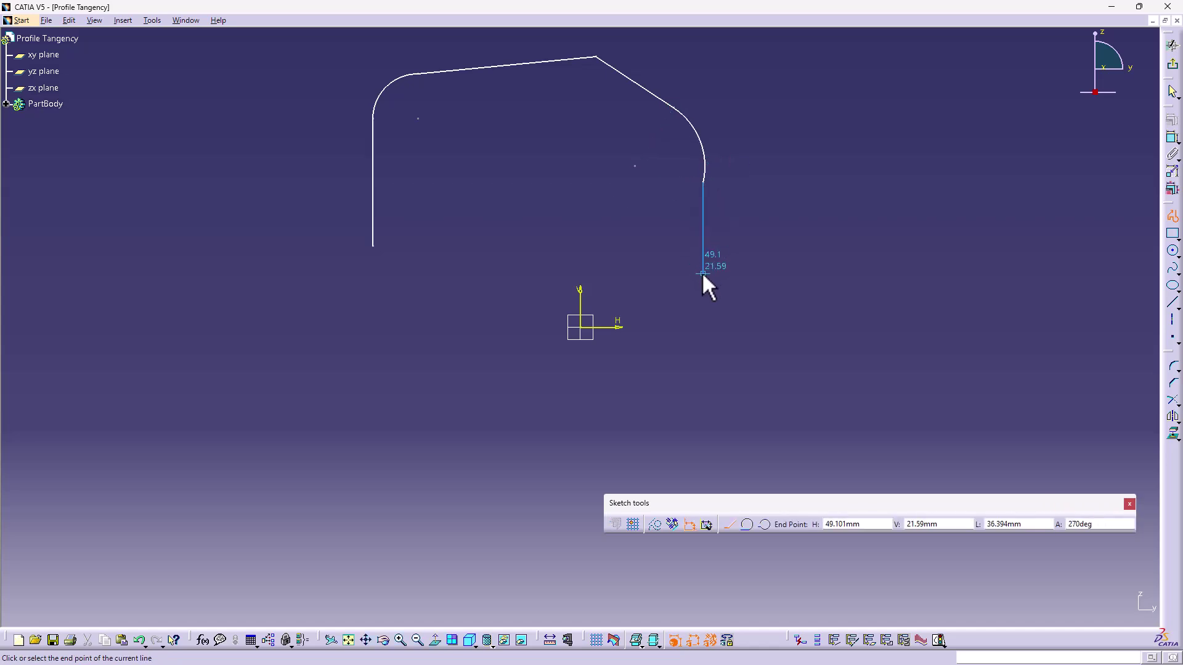
left_click(702, 271)
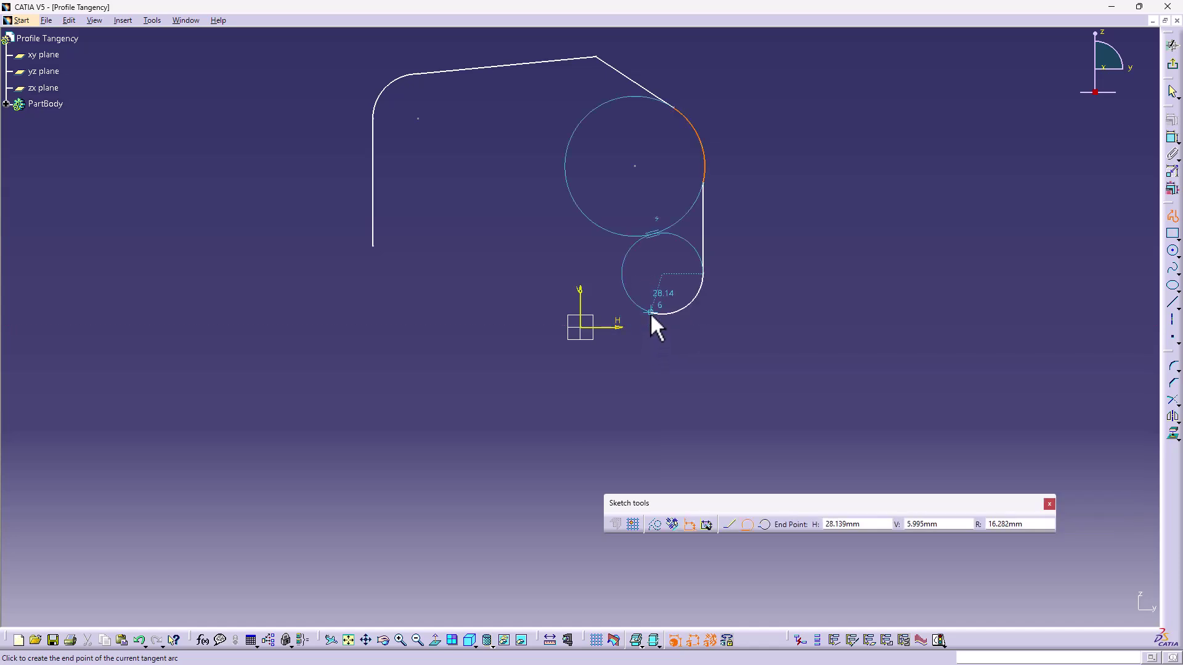
left_click(663, 314)
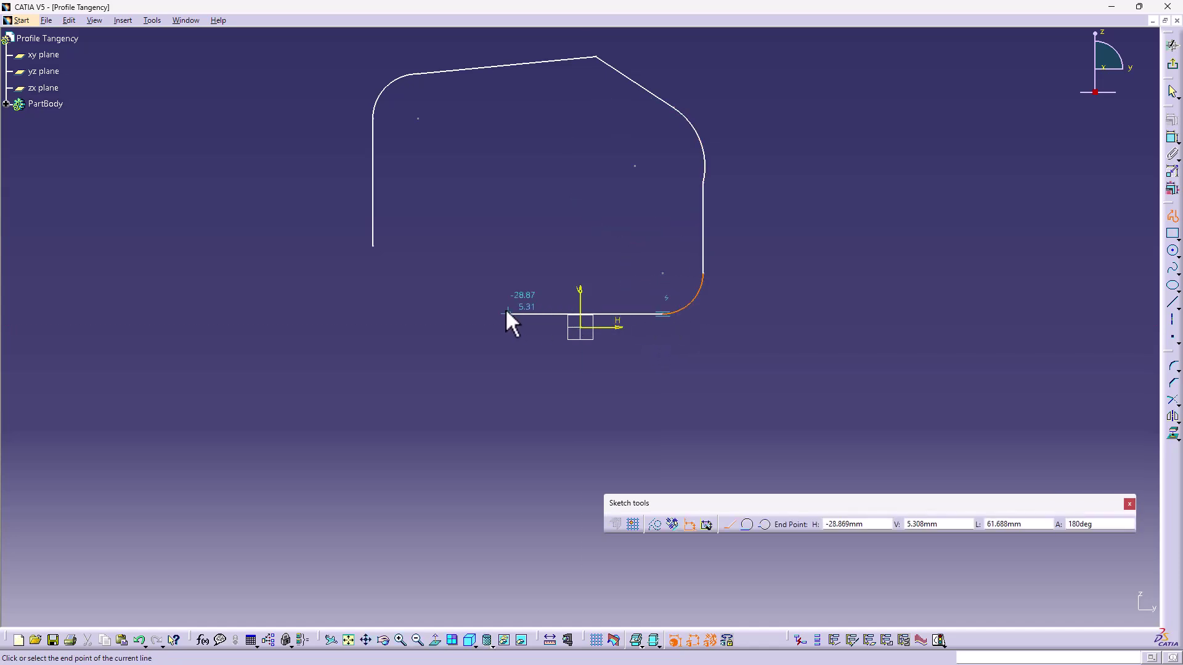
left_click(397, 278)
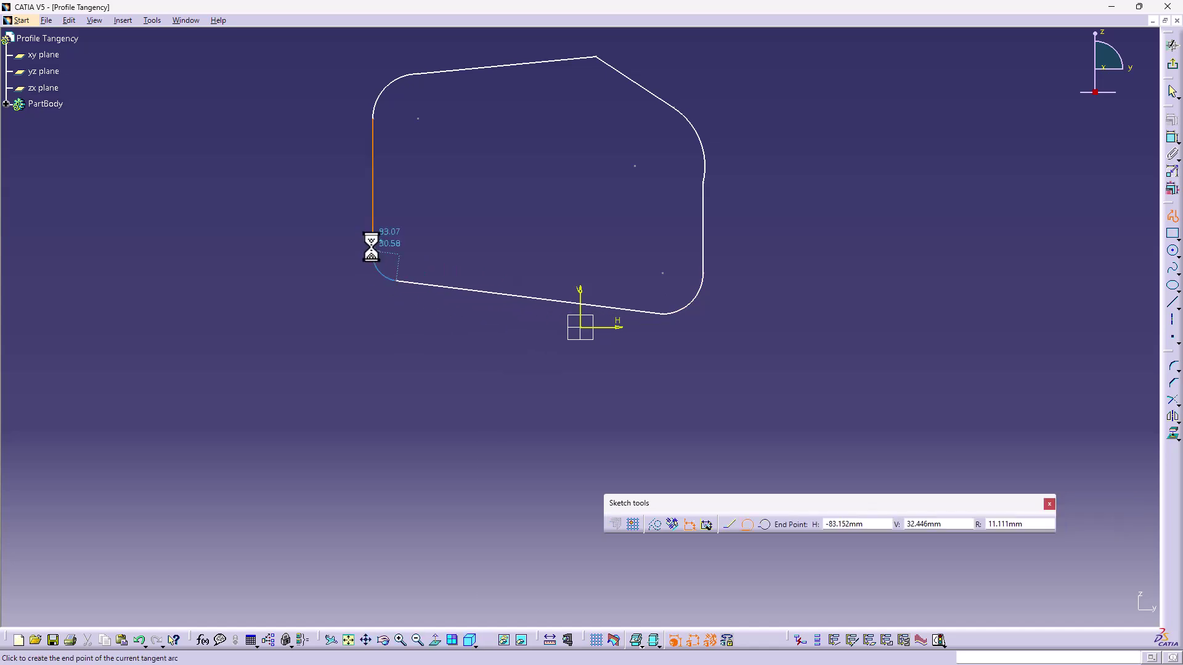
left_click(371, 246)
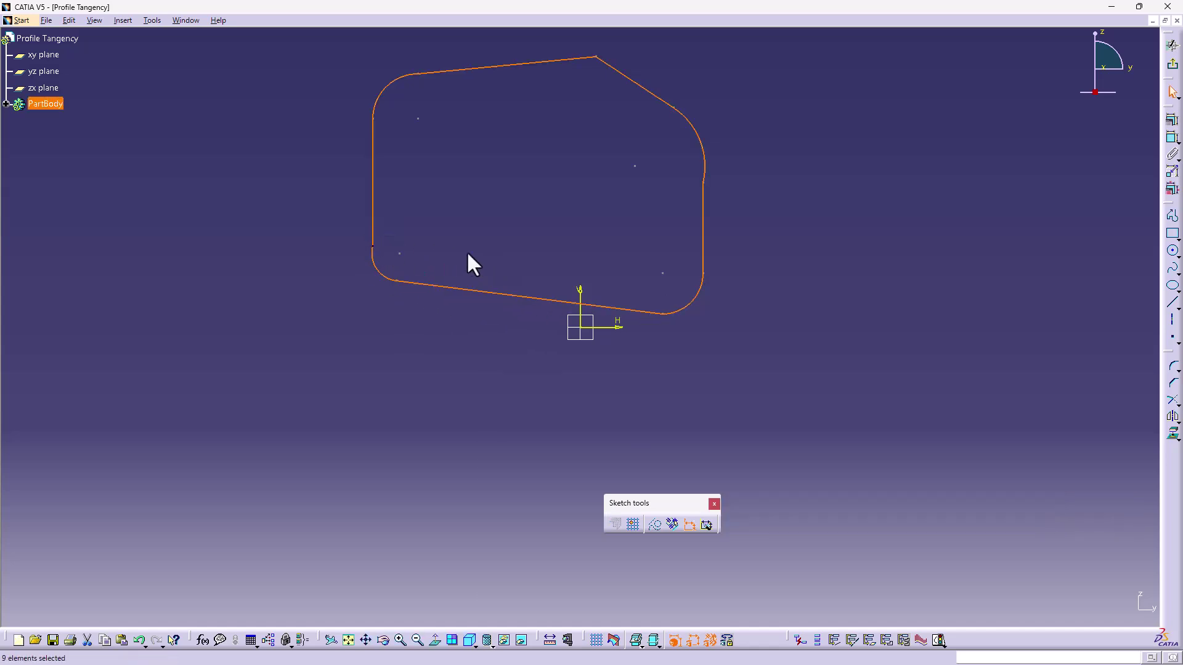
left_click(417, 308)
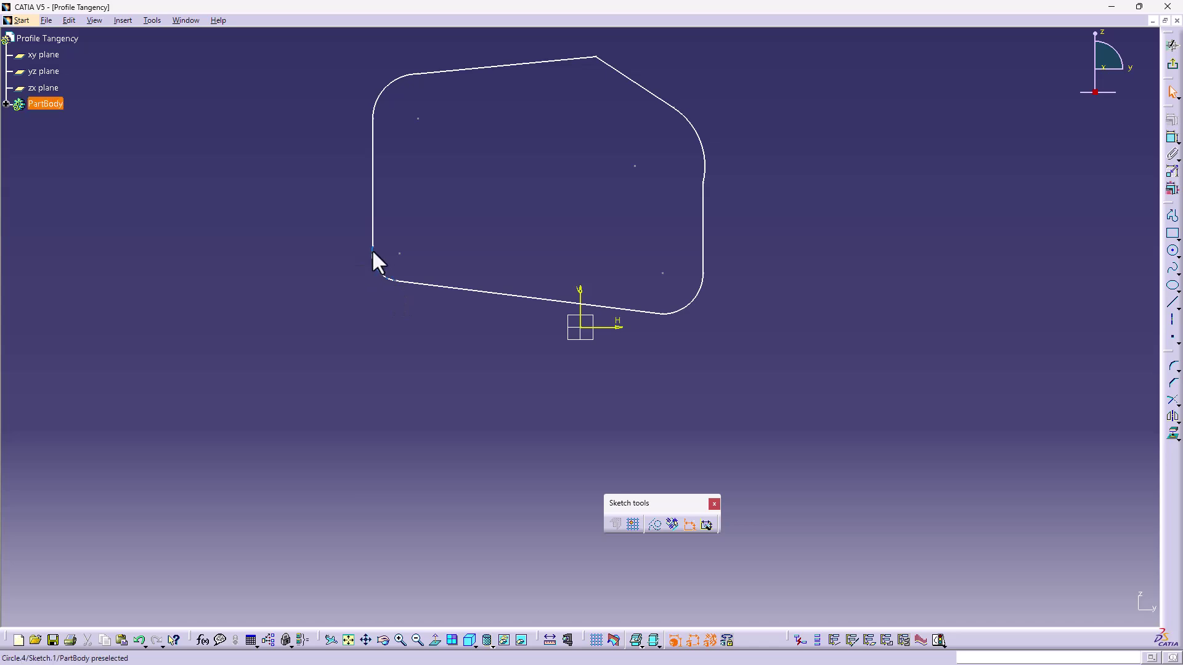
left_click(1172, 402)
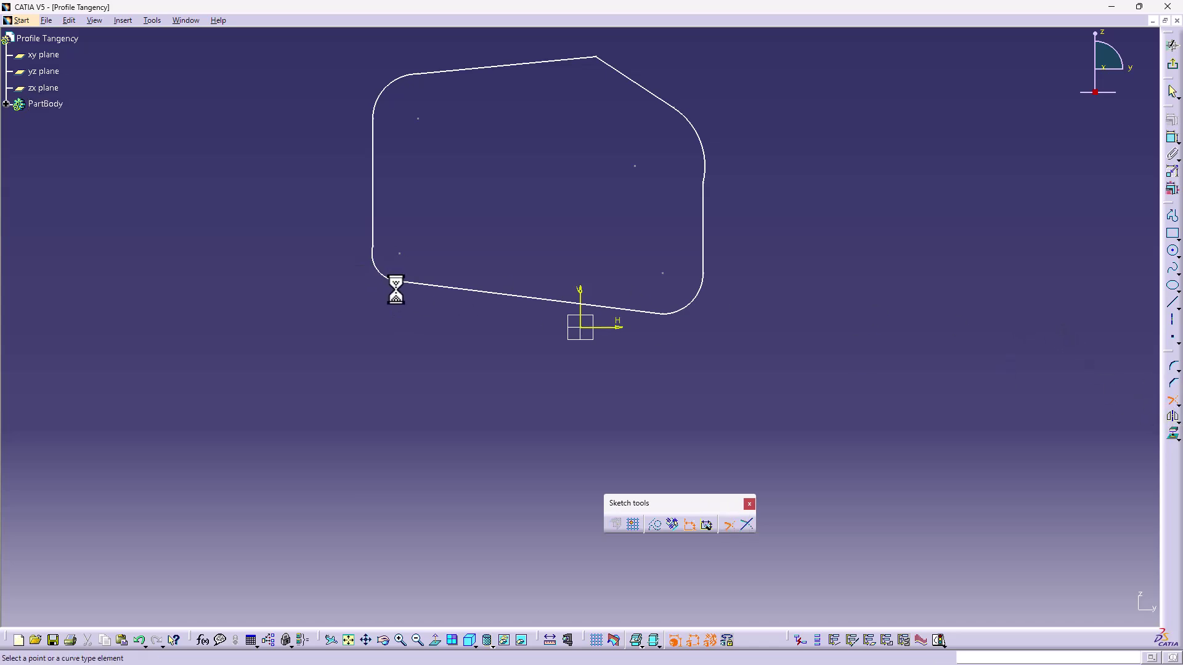
left_click(372, 229)
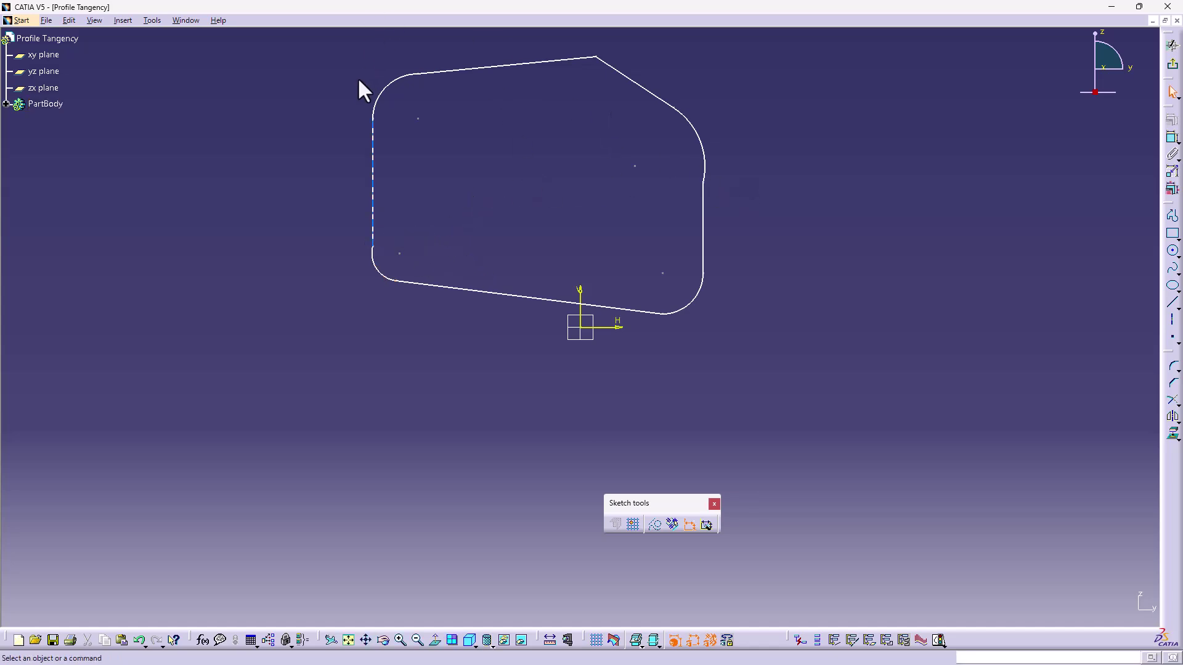
mouse_move(431, 178)
middle_mouse_down()
mouse_move(447, 172)
mouse_move(421, 167)
middle_mouse_up()
left_click(1170, 138)
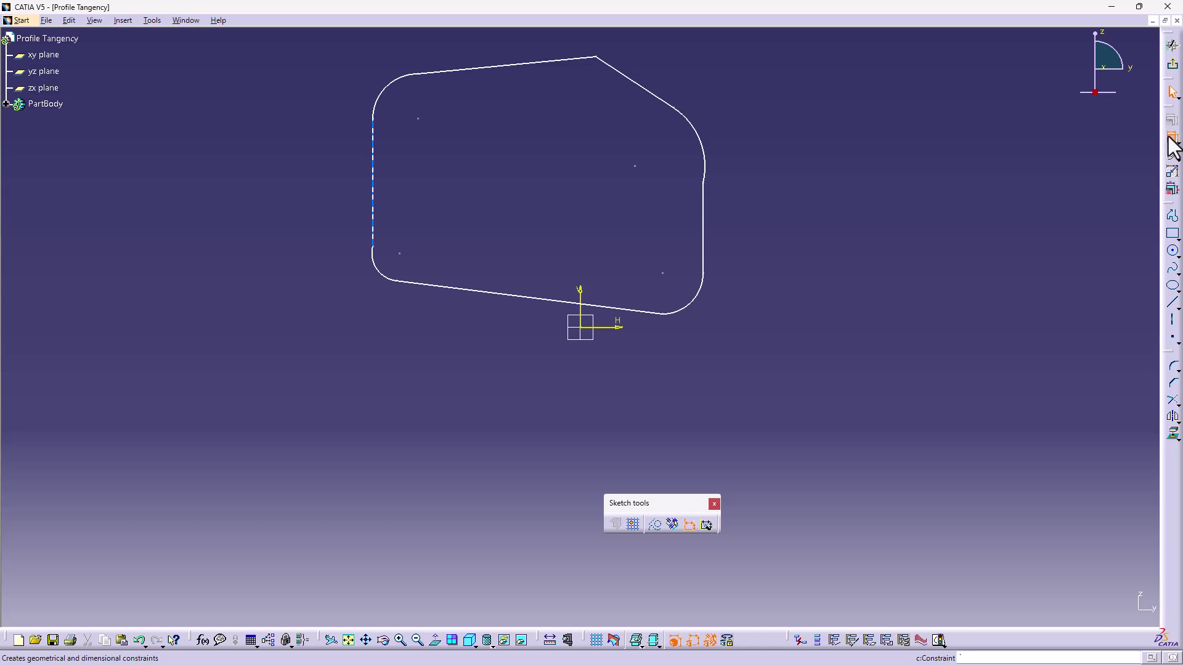
left_click(703, 168)
left_click(703, 191)
right_click(721, 190)
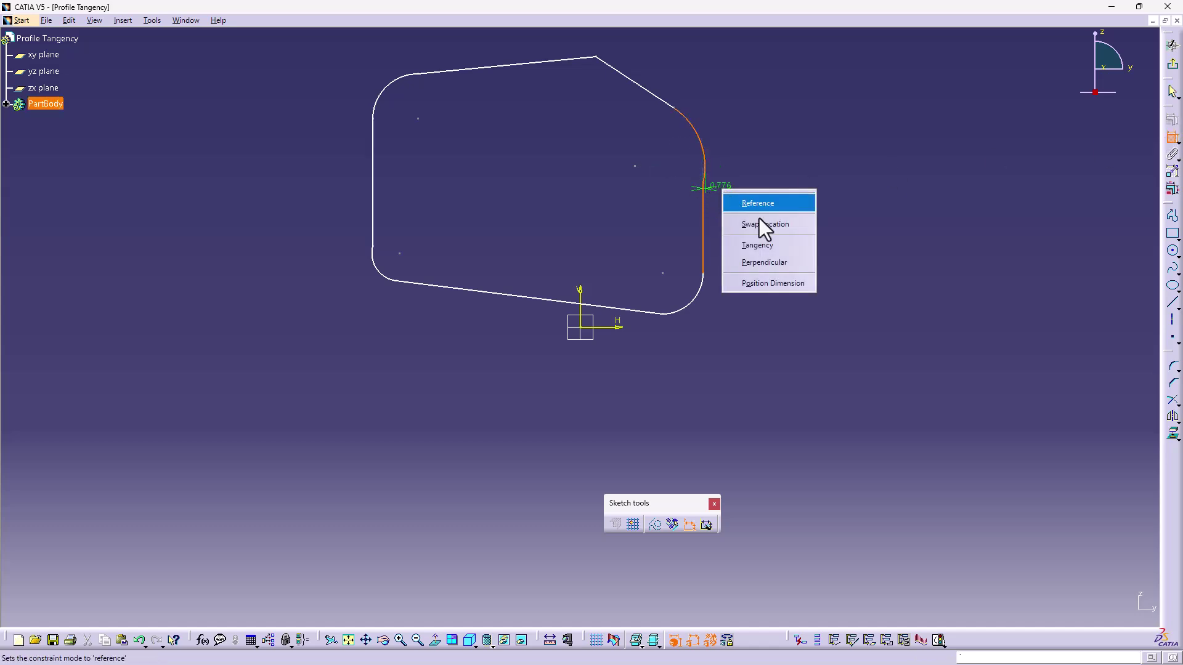
left_click(780, 260)
left_click(889, 243)
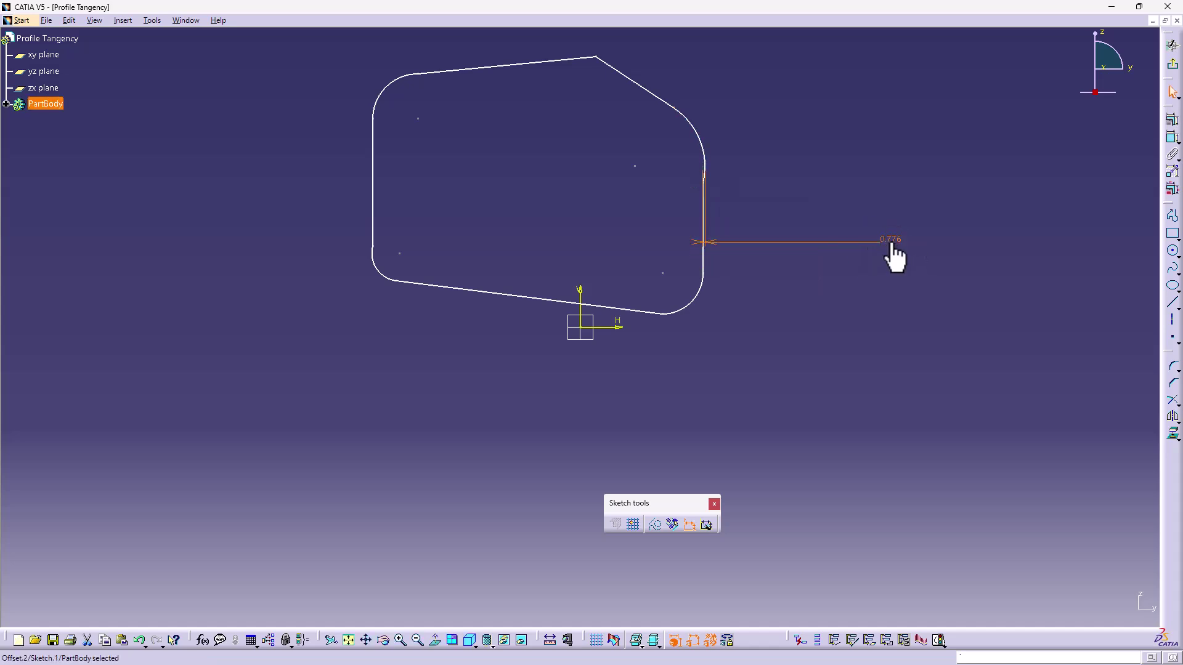
left_click(1177, 158)
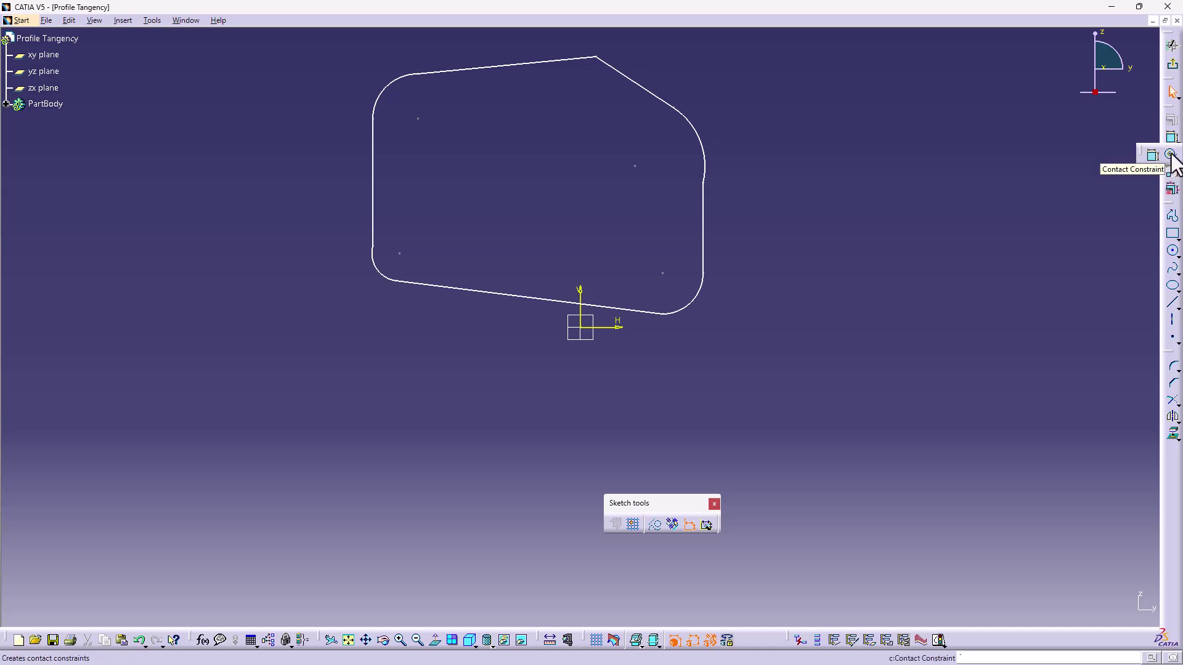
left_click(1171, 155)
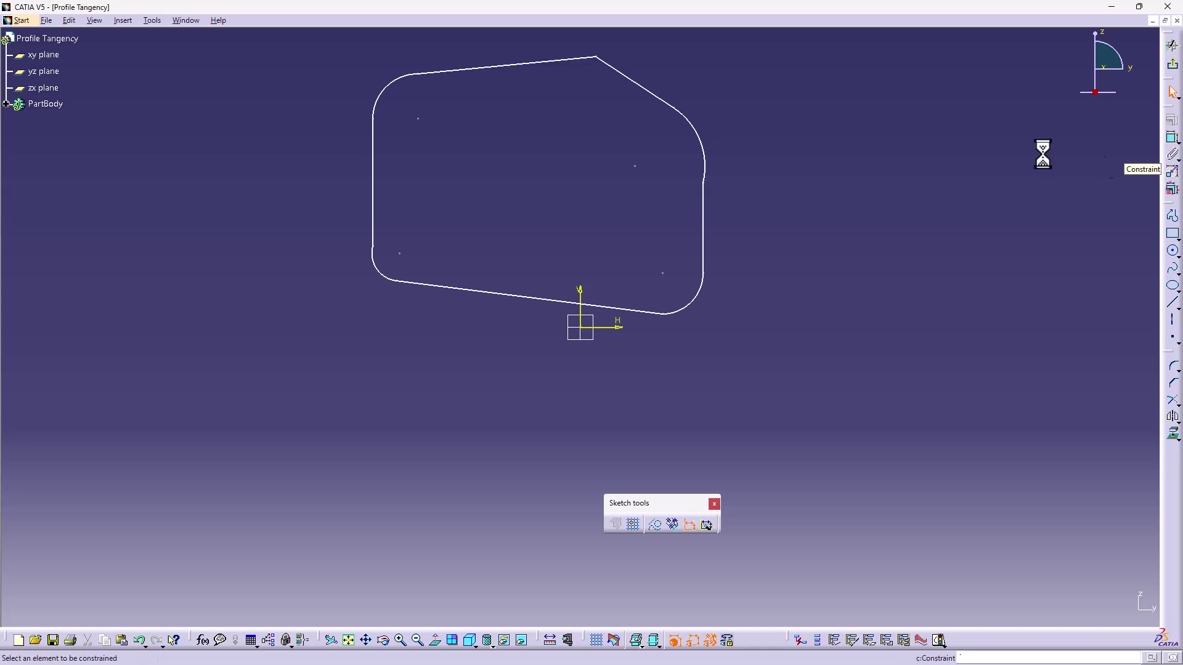
left_click(705, 180)
left_click(704, 194)
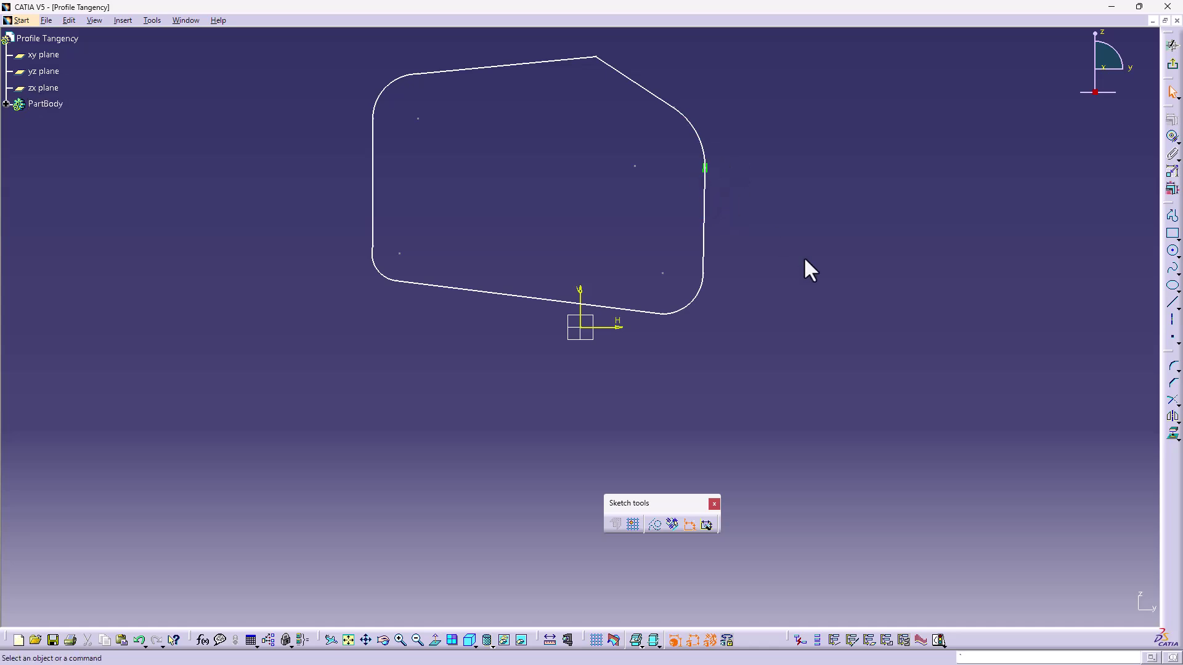
key("ctrl+z")
- Run Auto Search from Line.4, the right vertical line, to select the whole connected profile
left_click(705, 215)
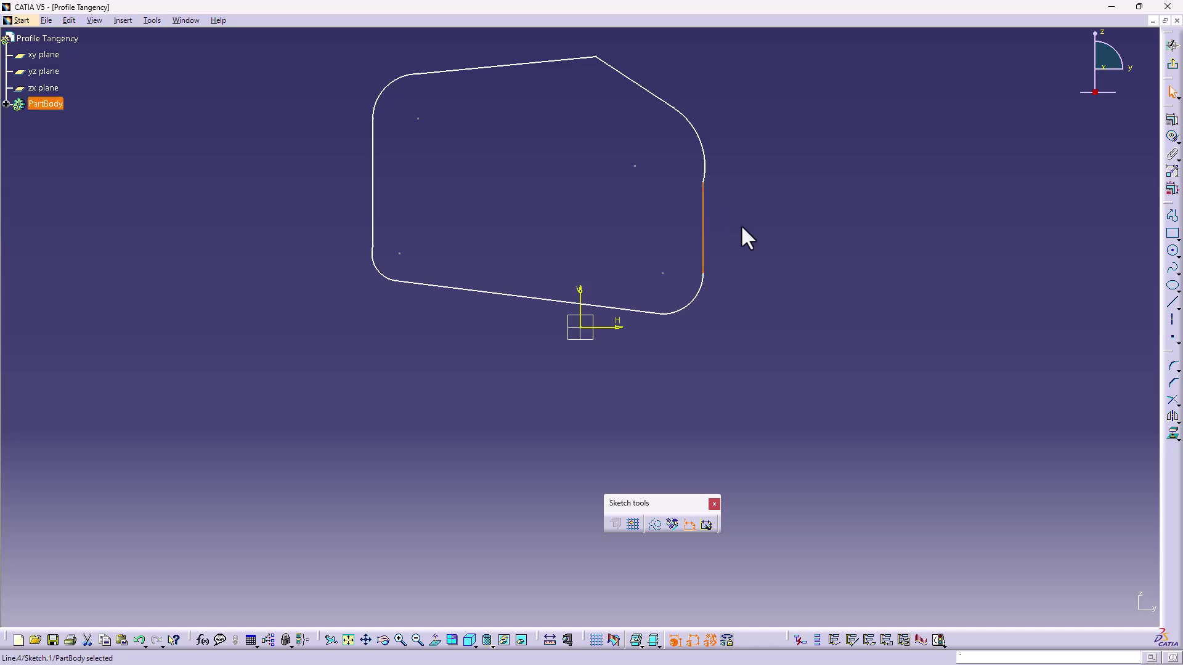
right_click(704, 214)
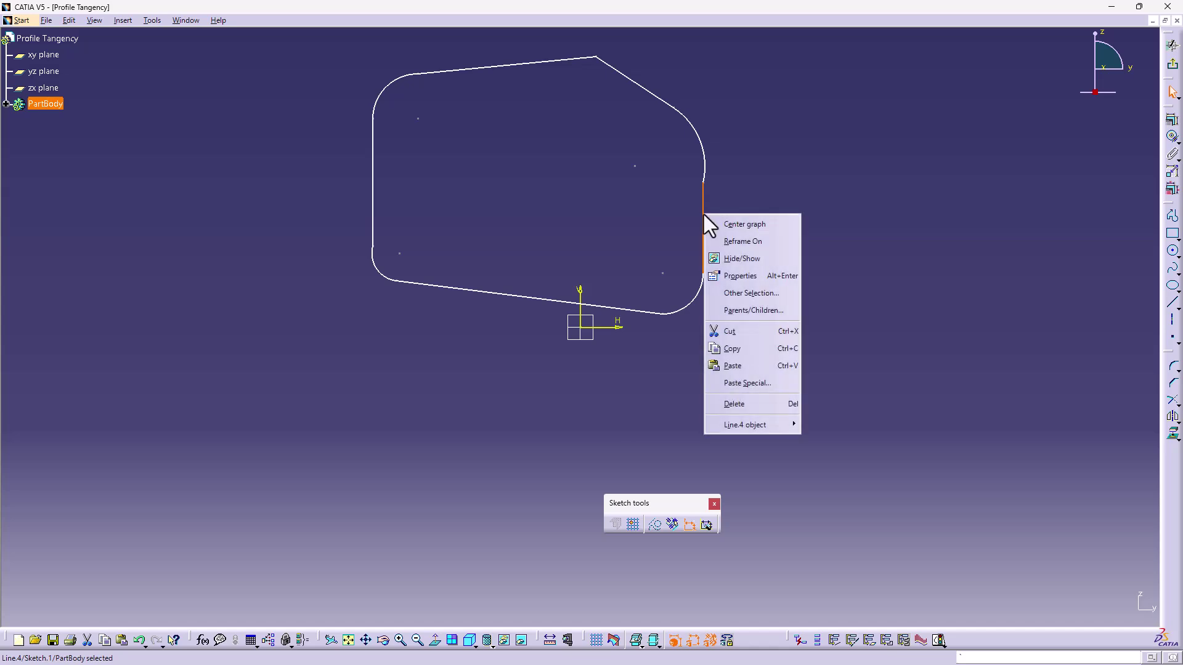
mouse_move(755, 422)
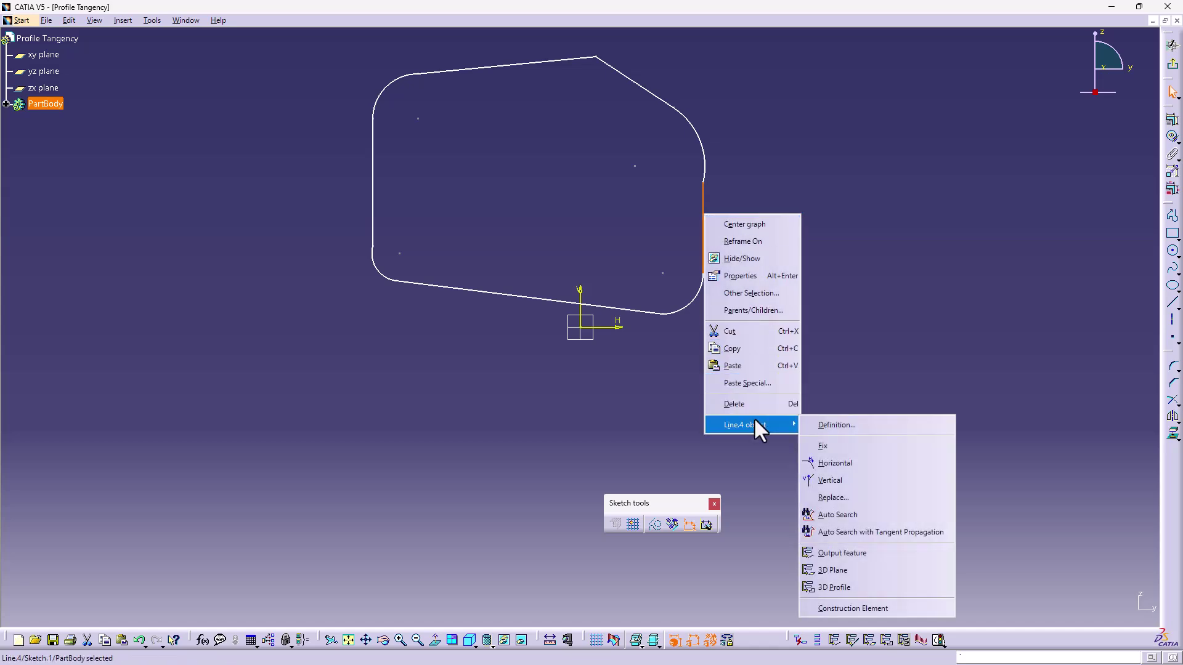
left_click(859, 515)
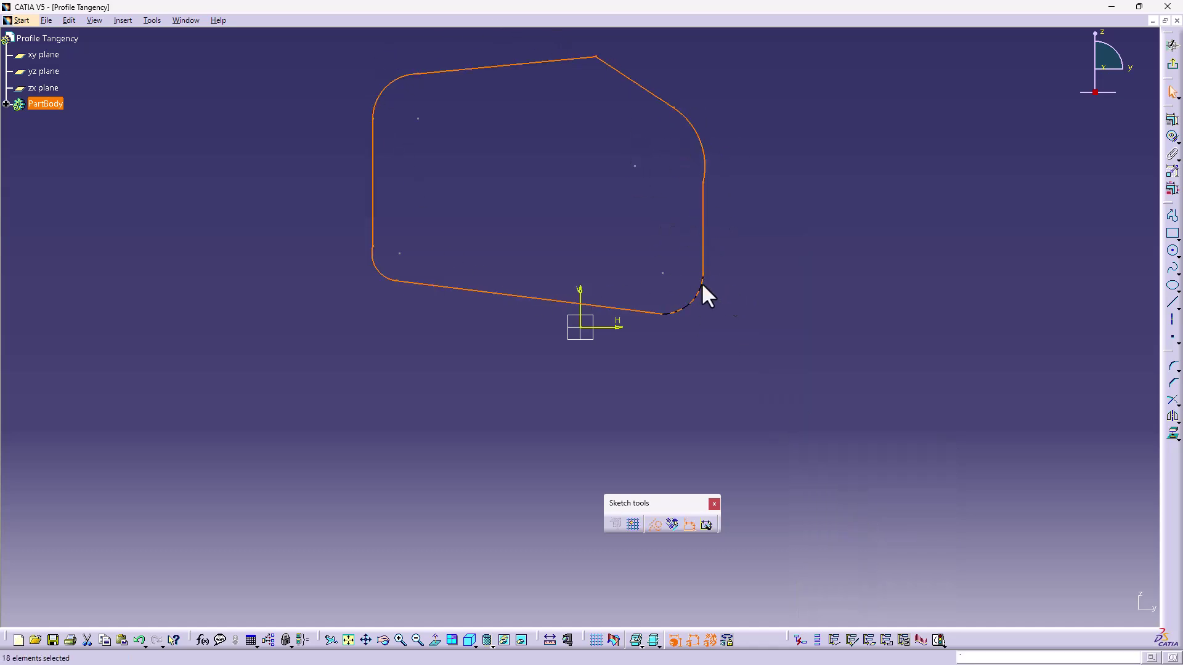
- Apply Profile Tangency to the selected profile, adding tangency at every line–arc joint
right_click(704, 210)
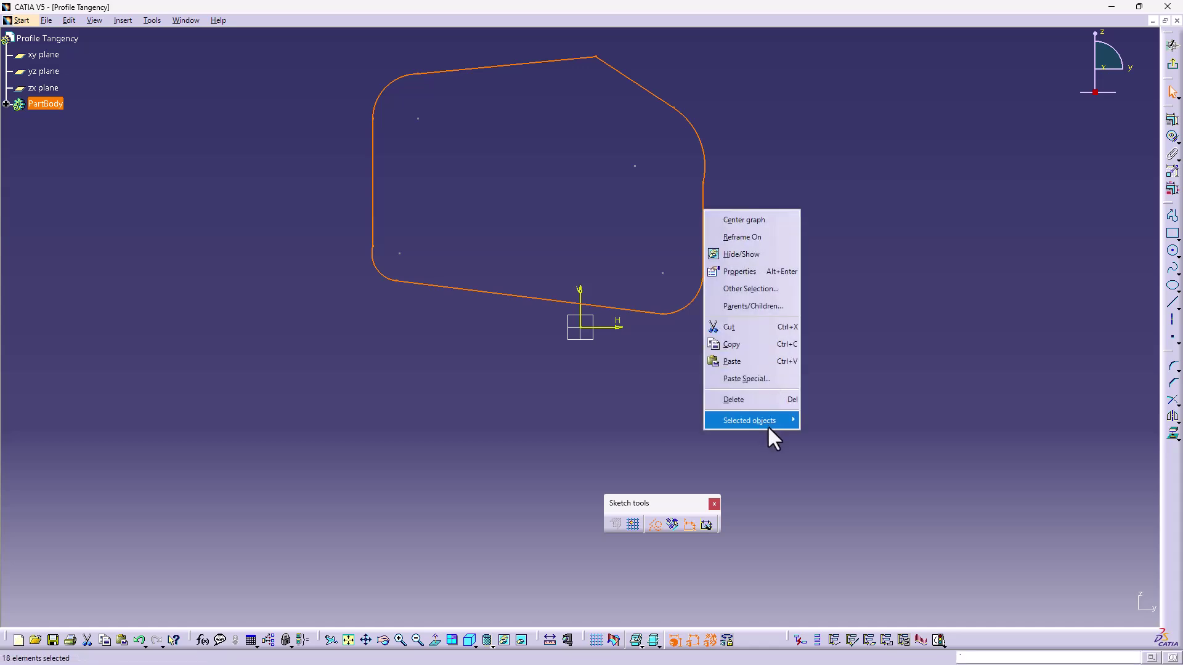
mouse_move(767, 426)
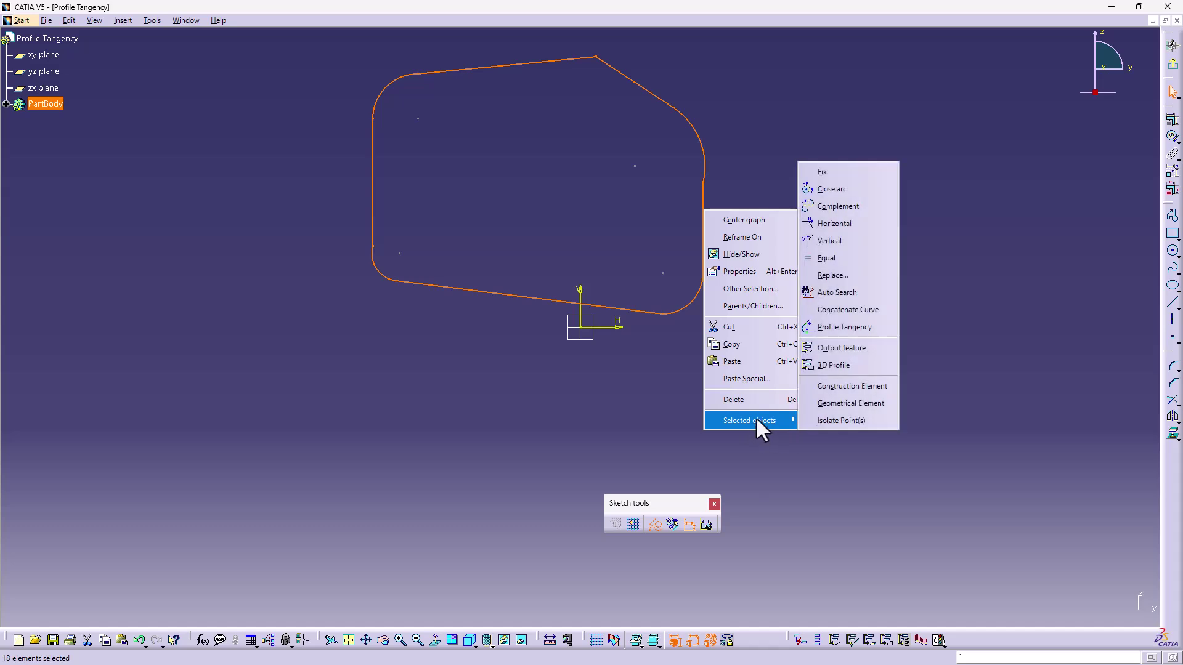
left_click(856, 327)
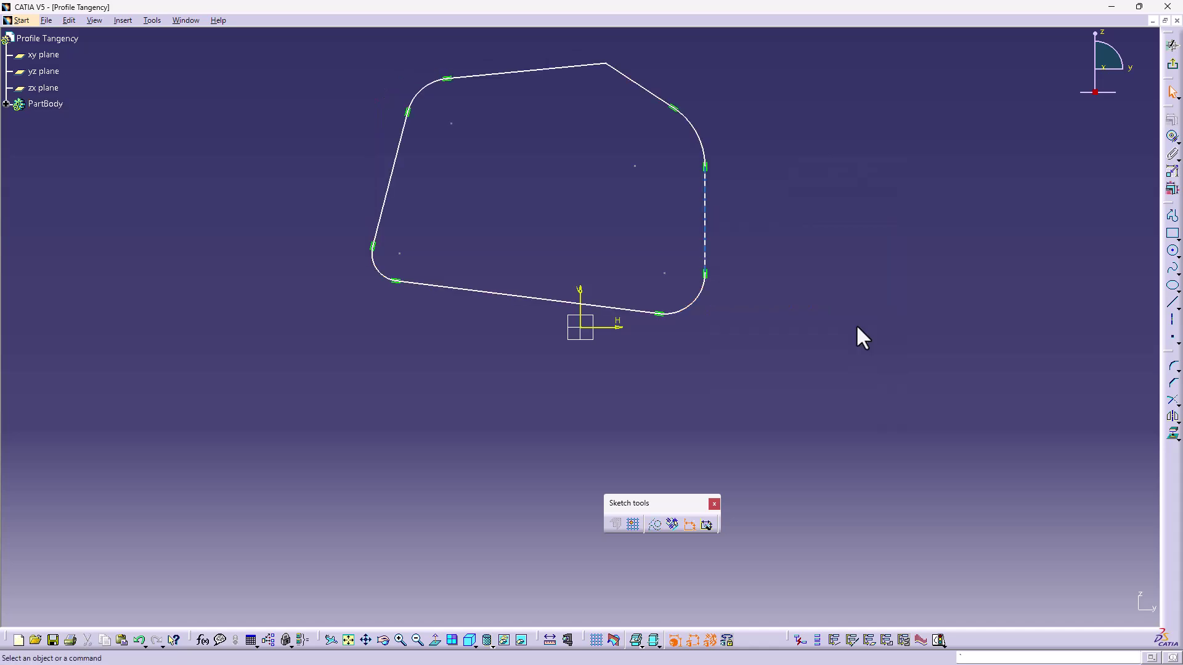